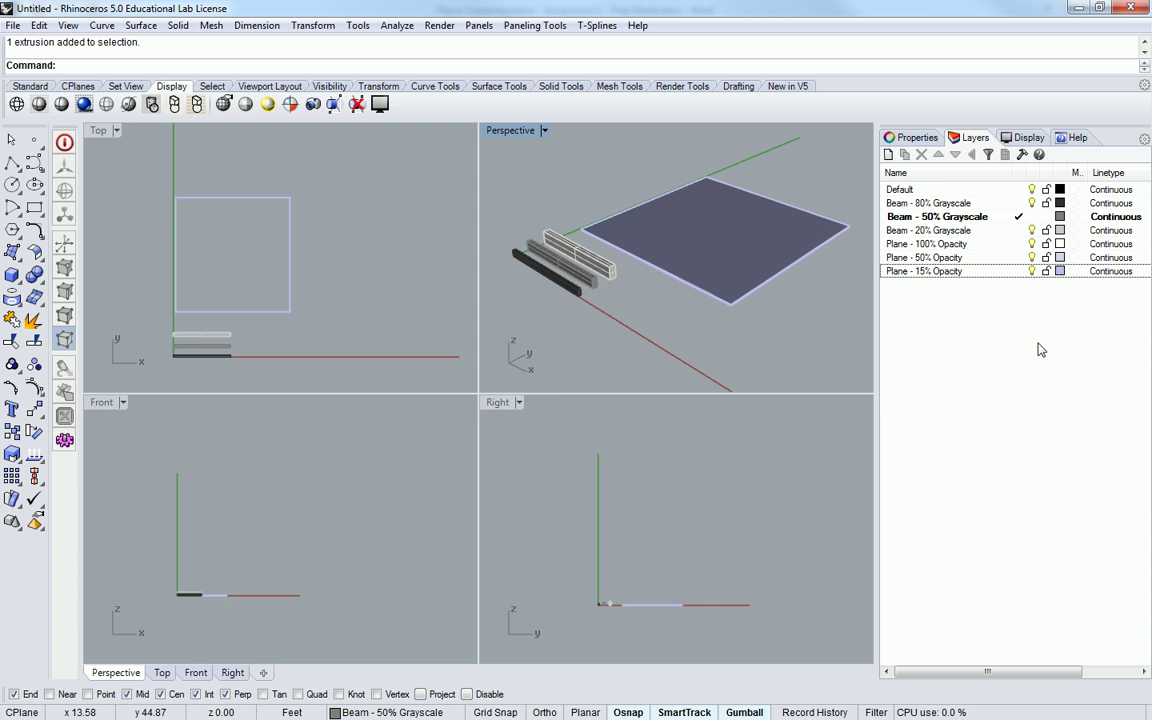
- Start the Distance command by typing 'distance' to measure in the beam-and-plane model
scroll(830, 280, "up", 5)
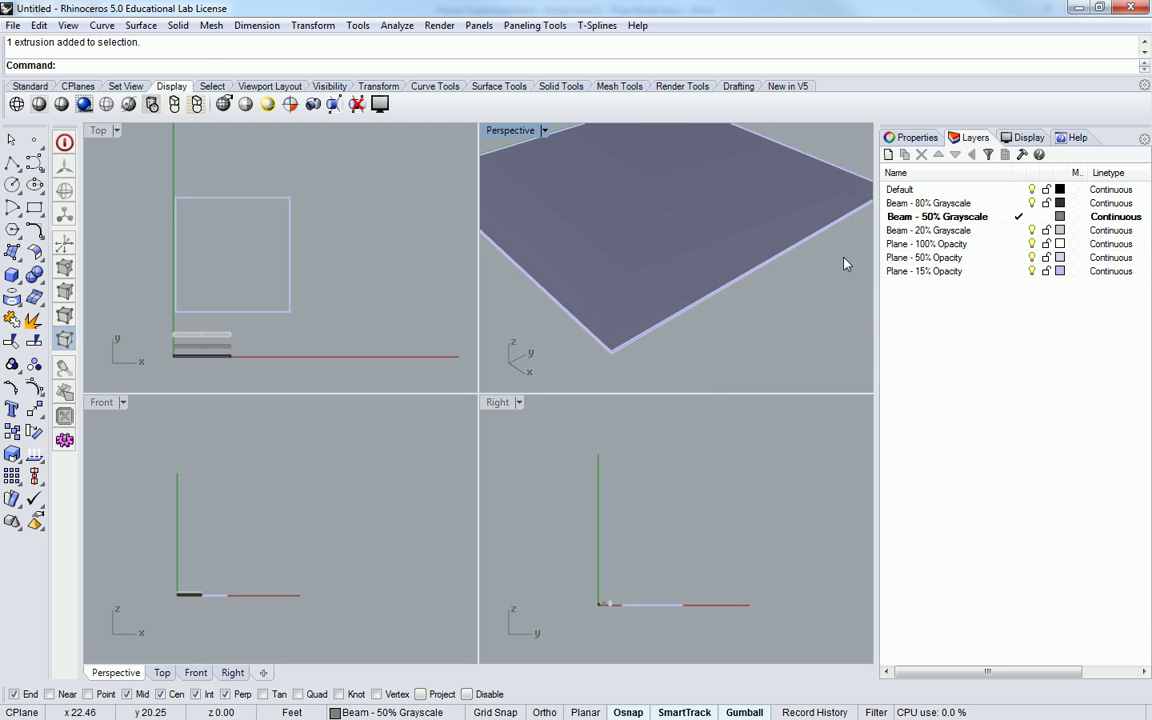
scroll(805, 268, "down", 4)
type("distance")
key("Return")
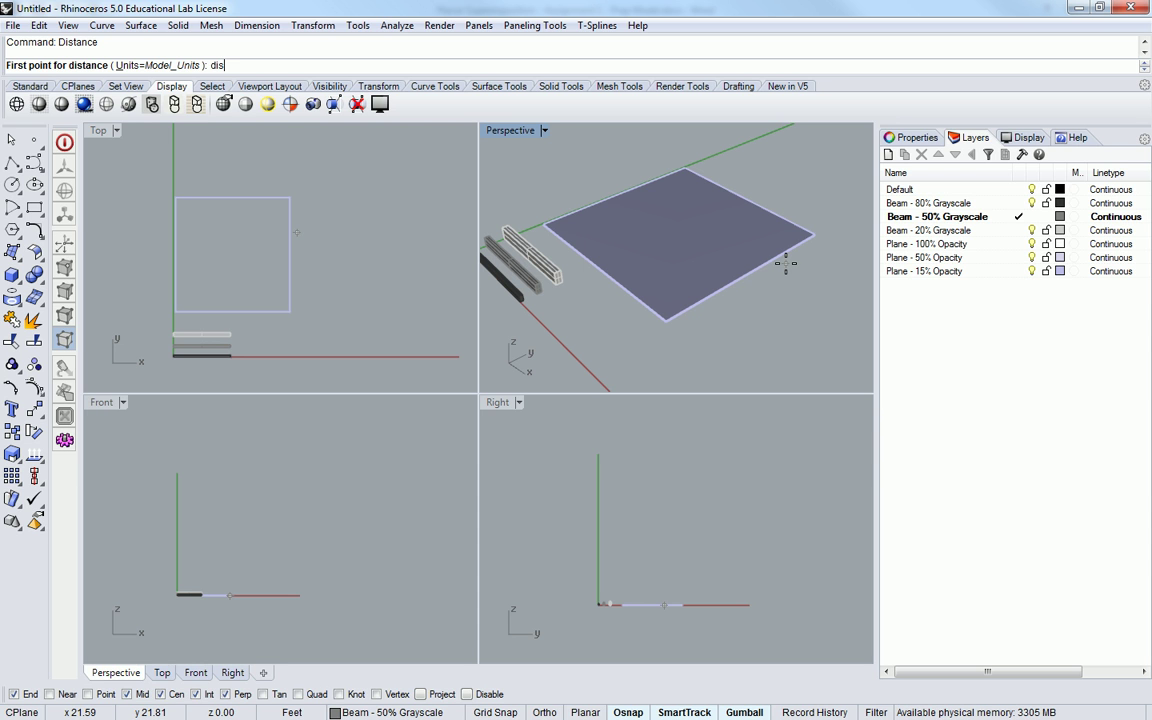
- Restart Distance with 'Dis' and measure the light beam end corner to end corner: 10.00 feet
key("Escape")
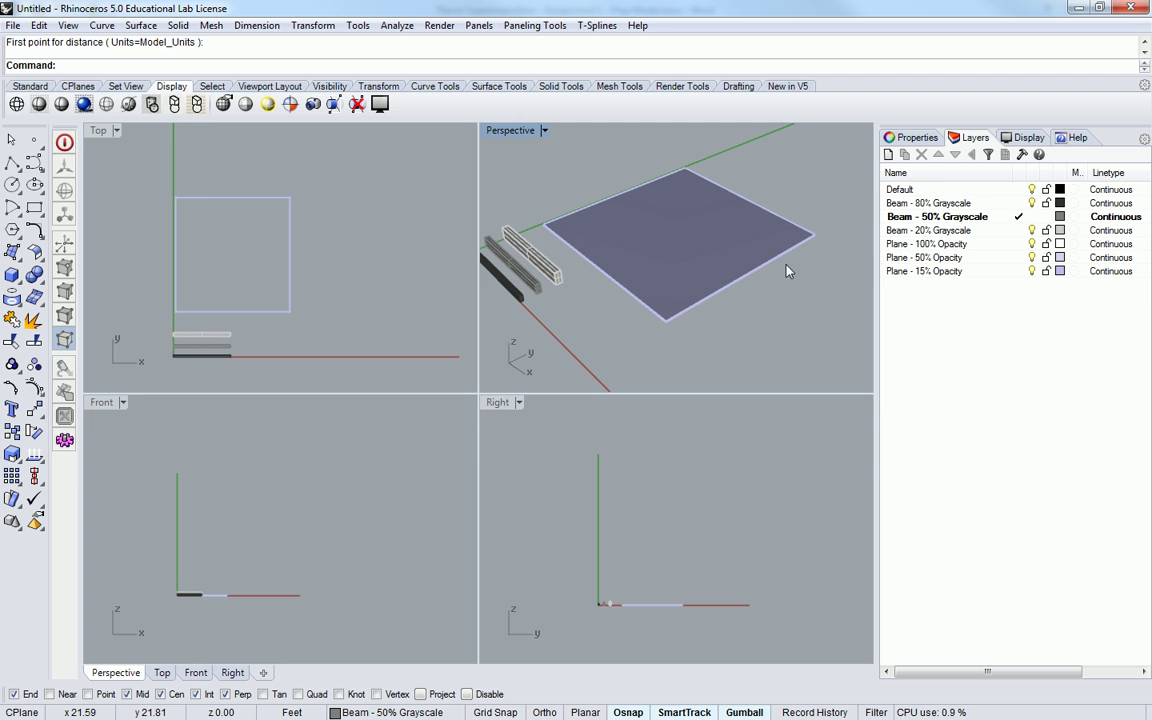
type("Distance")
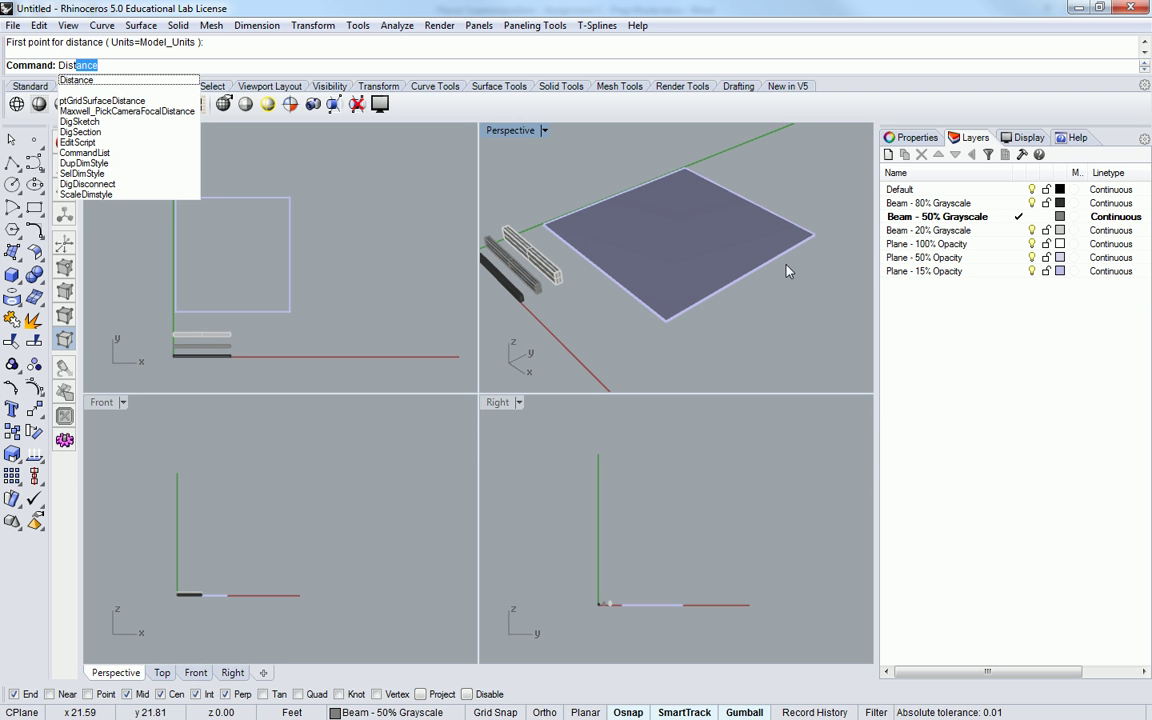
key("Return")
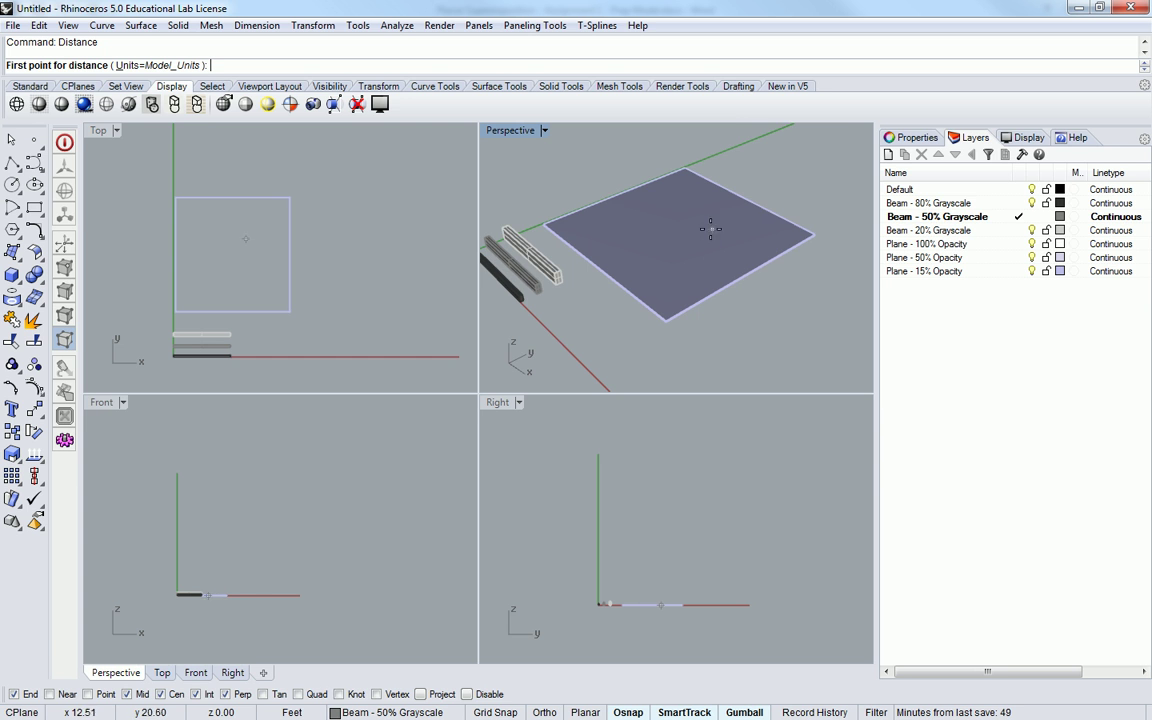
scroll(712, 265, "up", 2)
scroll(684, 265, "down", 3)
scroll(617, 265, "up", 6)
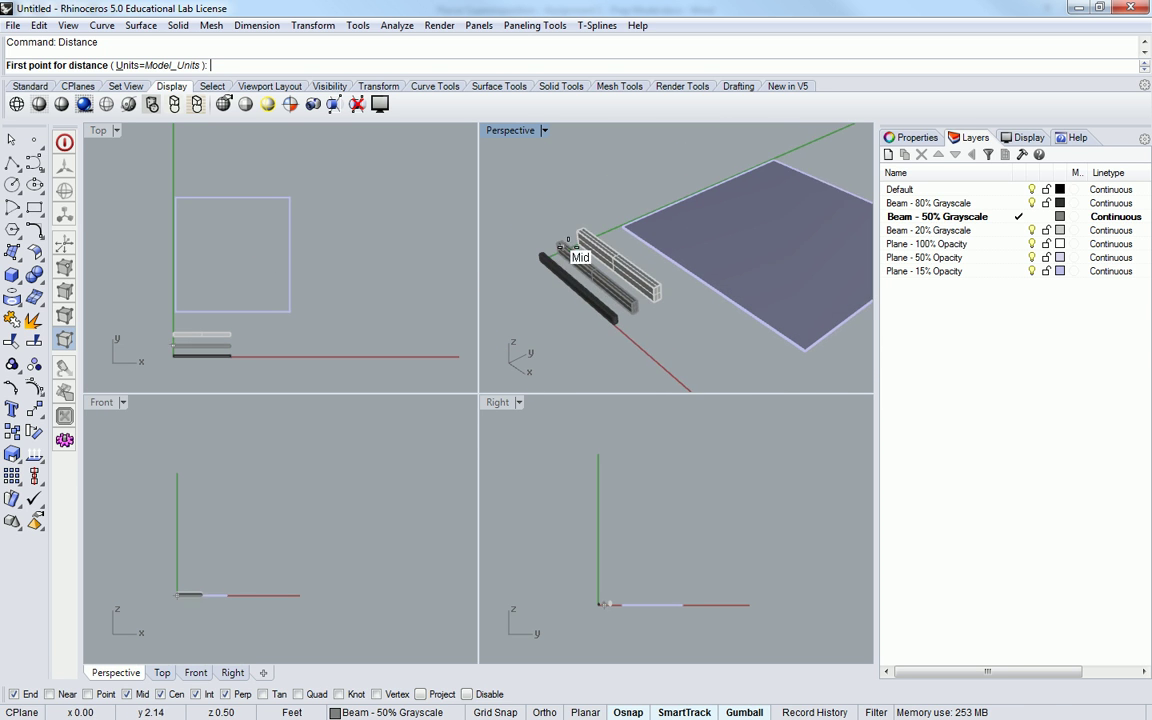
scroll(617, 265, "down", 2)
scroll(600, 268, "up", 2)
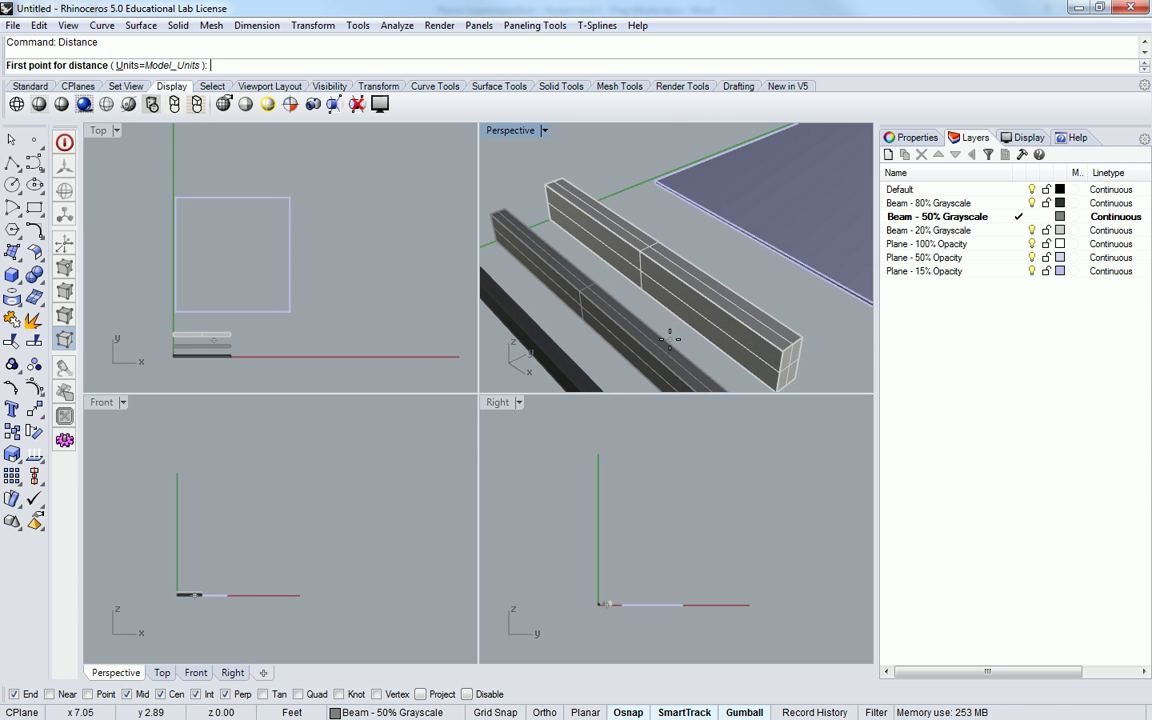
left_click(544, 183)
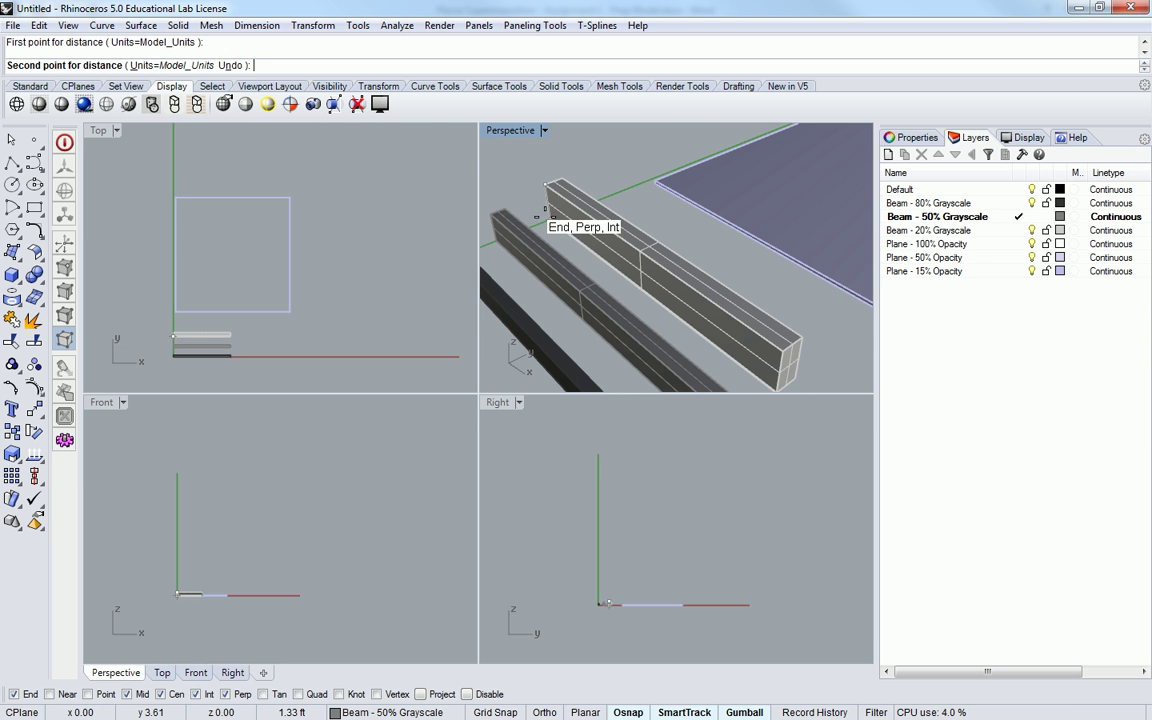
left_click(783, 351)
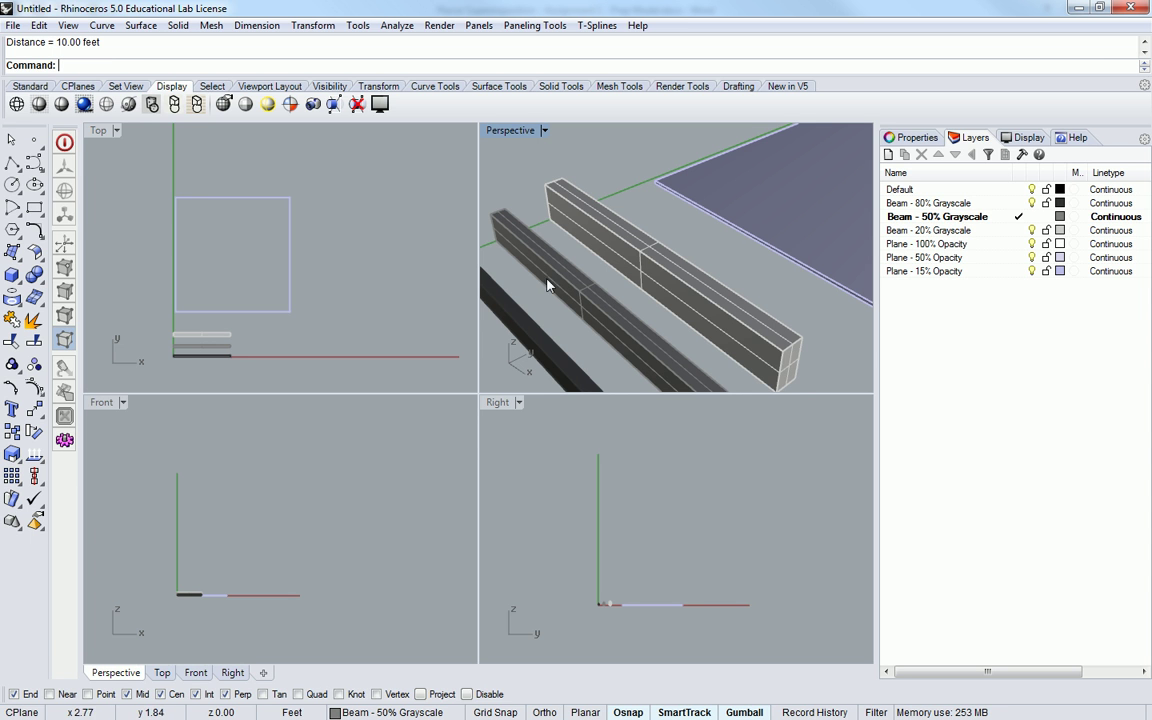
- Orbit the view and begin a Distance measurement on the black beam, then cancel it
right_click_drag(621, 219, 733, 301)
scroll(745, 302, "up", 5)
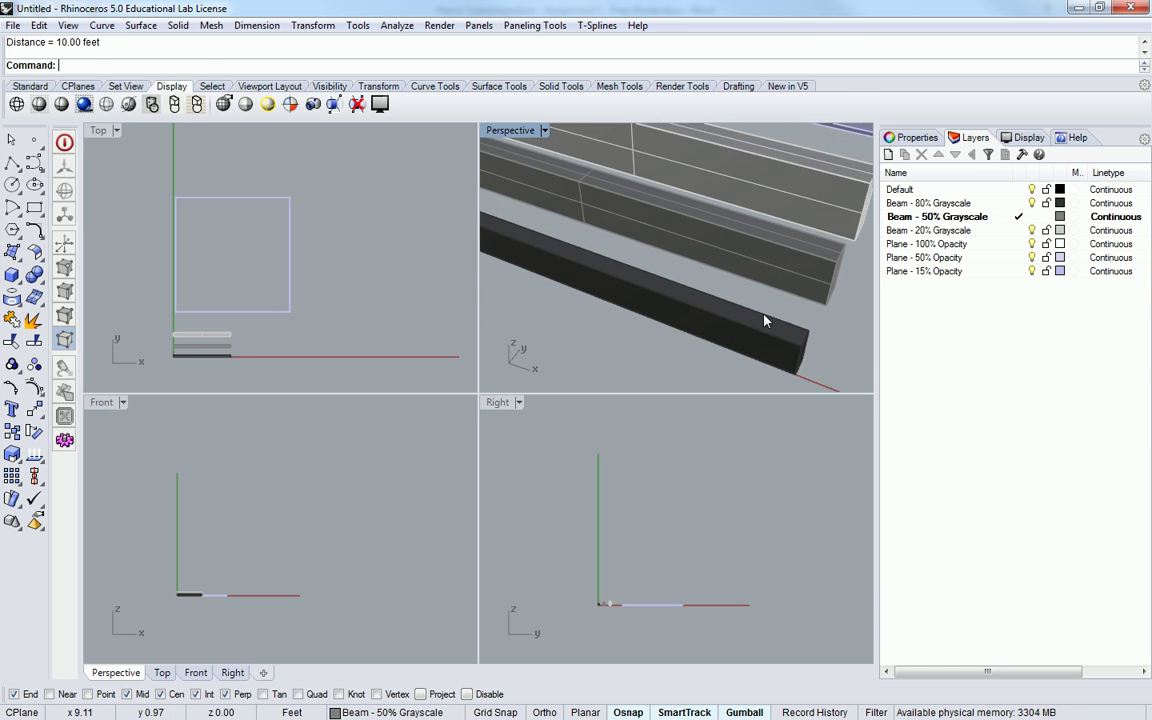
scroll(765, 320, "down", 3)
key("Return")
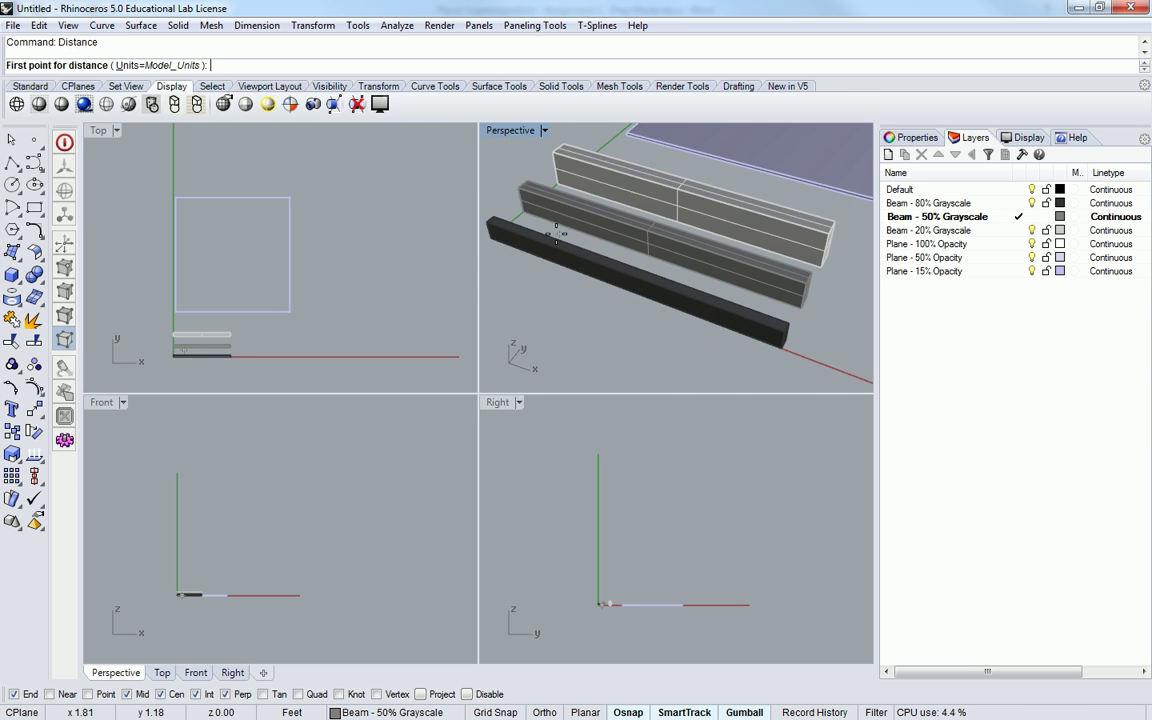
scroll(487, 221, "up", 4)
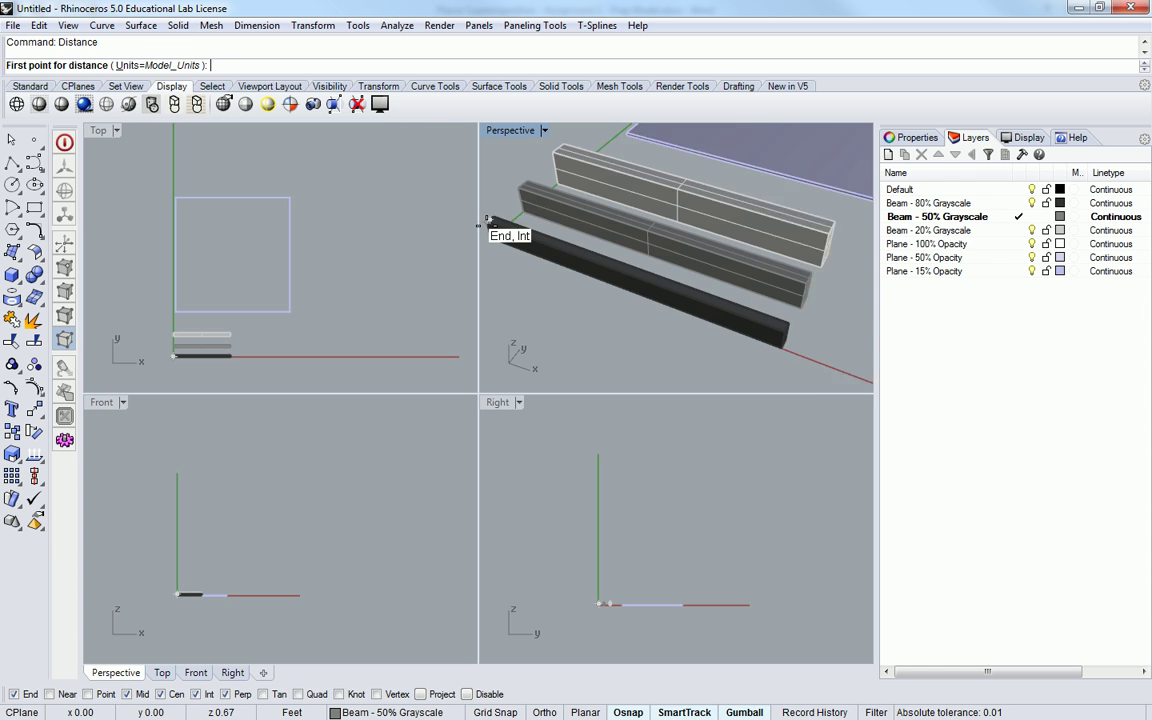
left_click(488, 219)
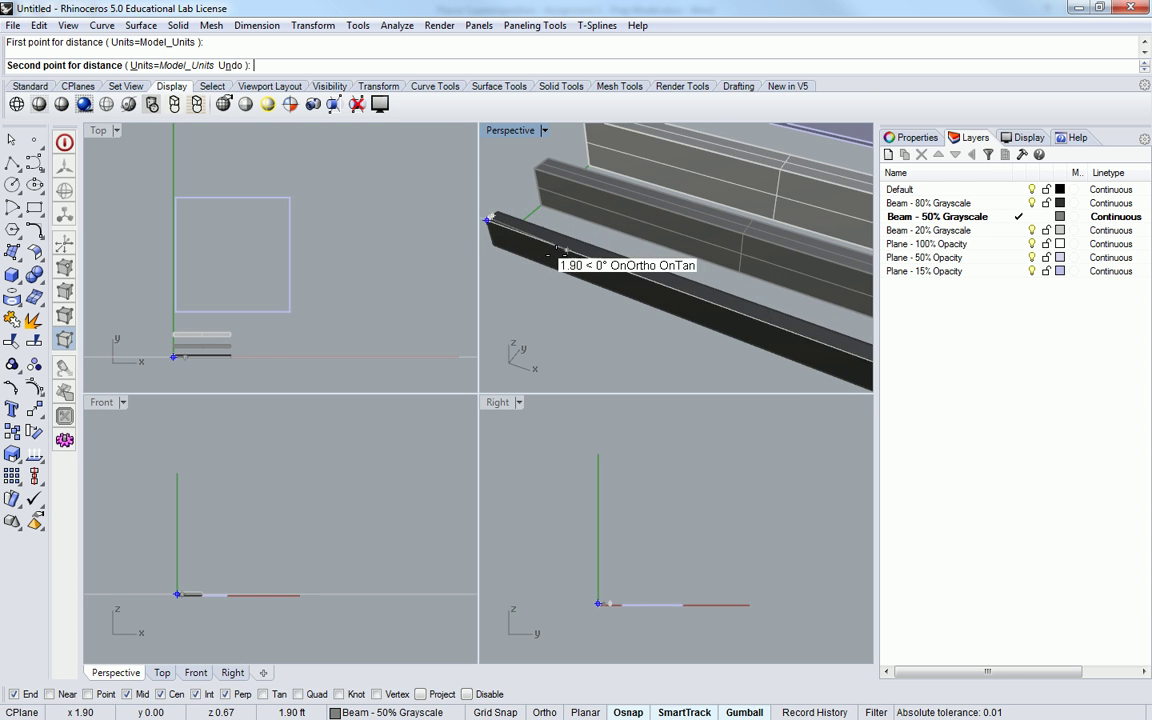
scroll(478, 252, "down", 2)
scroll(505, 240, "up", 5)
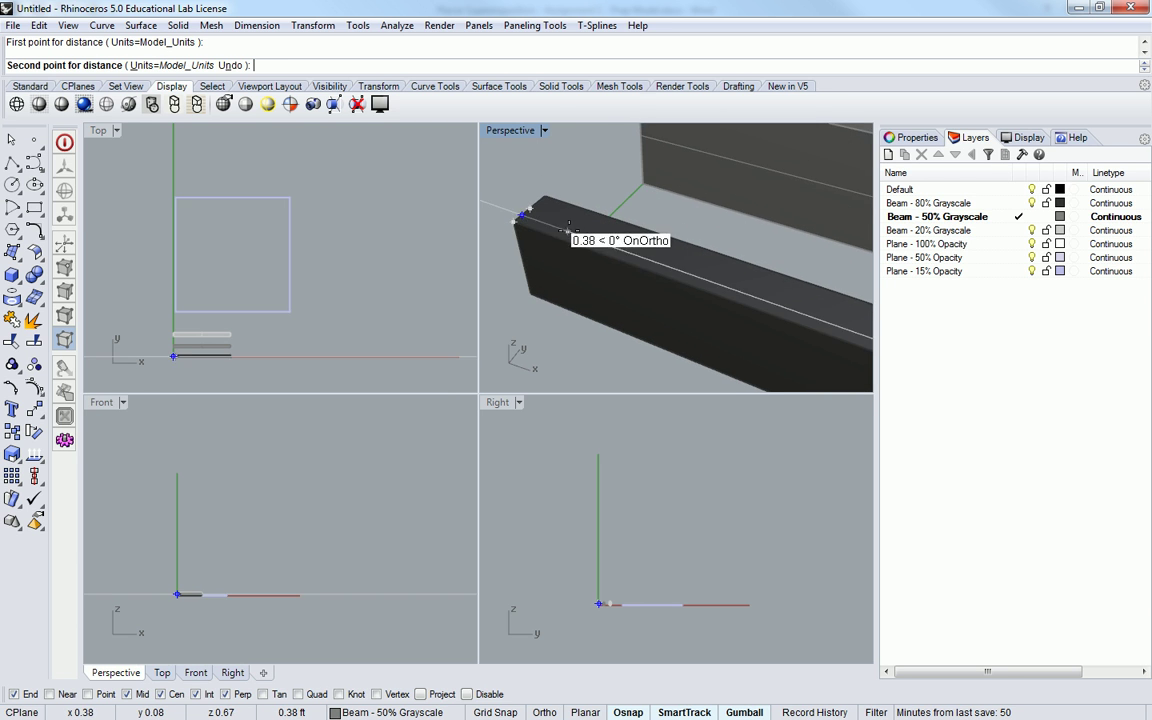
scroll(518, 226, "up", 2)
scroll(520, 229, "down", 3)
key("Escape")
- Measure the black beam from its end corner to its far end, reading 10.01 feet
scroll(524, 232, "up", 2)
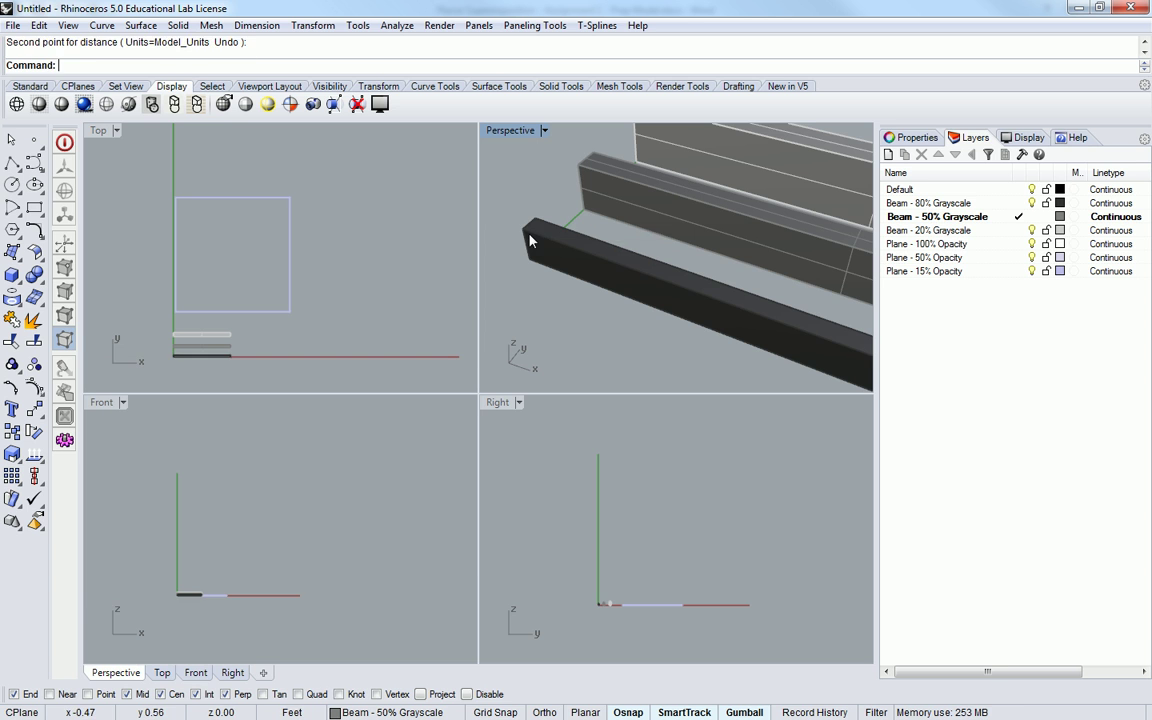
scroll(515, 235, "down", 2)
key("Return")
left_click(515, 232)
scroll(513, 232, "down", 3)
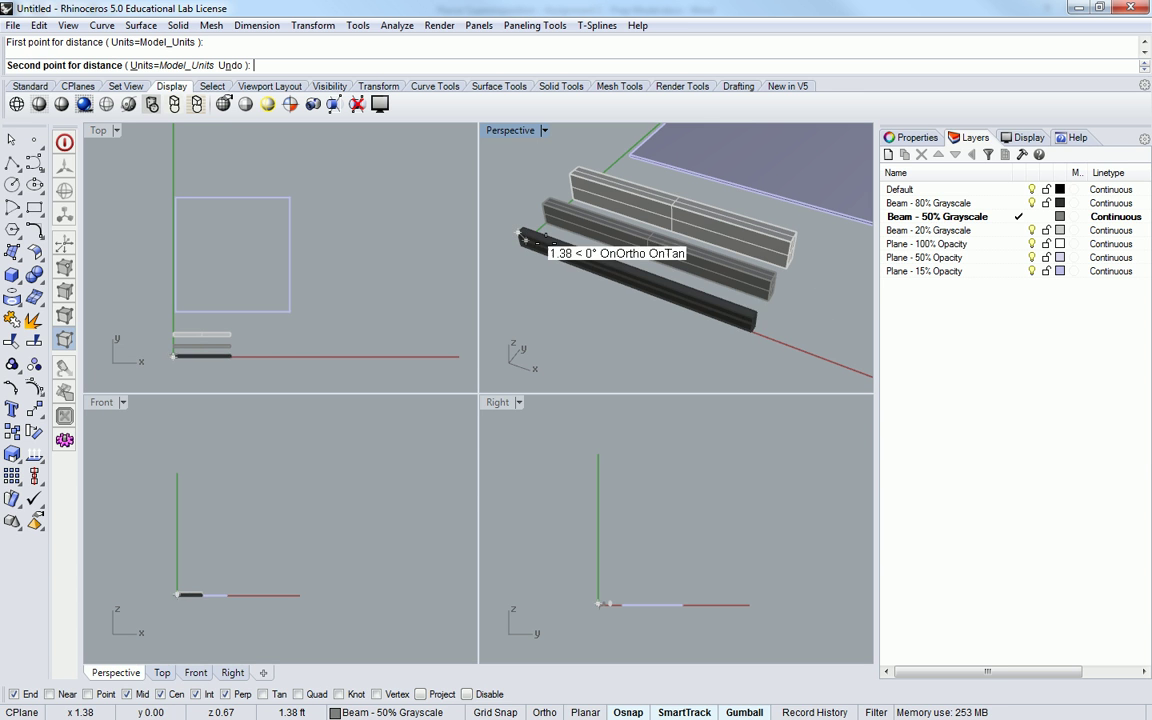
left_click(755, 312)
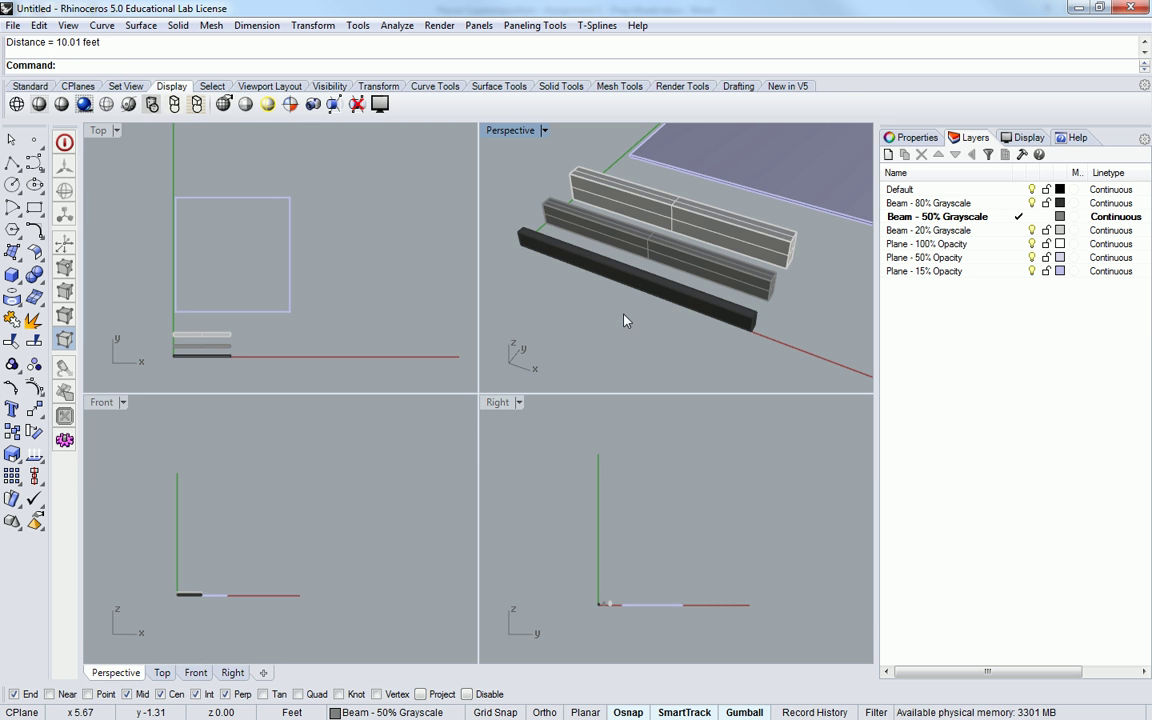
scroll(760, 315, "up", 5)
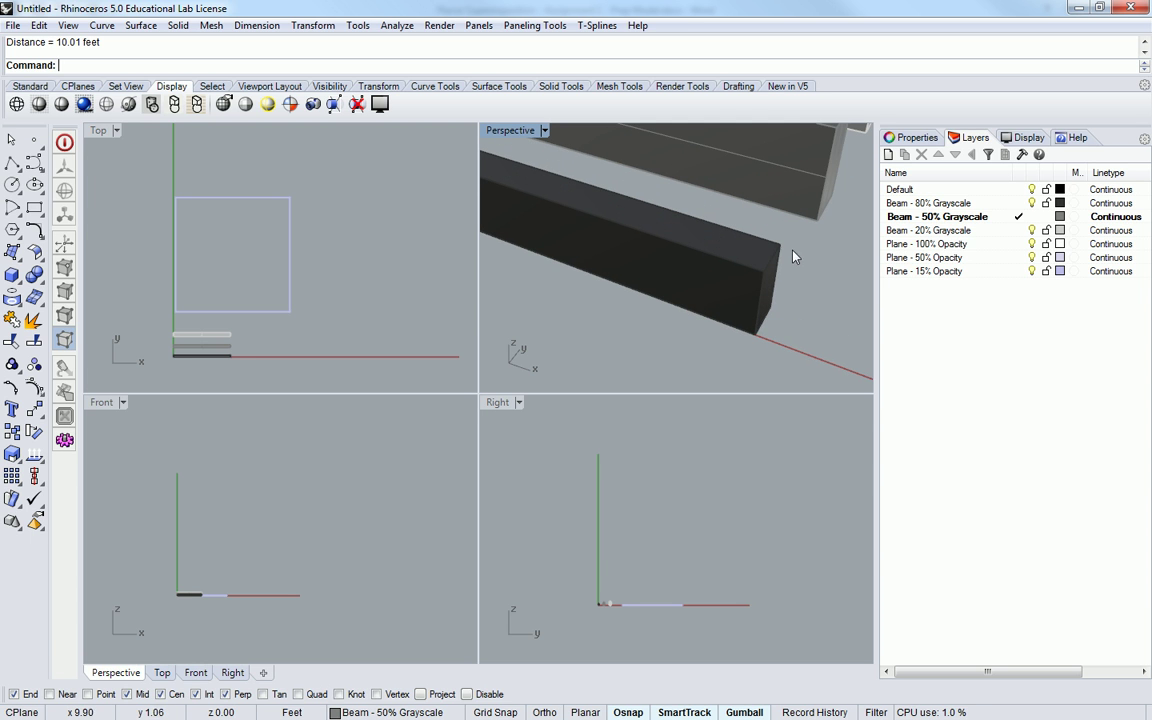
scroll(792, 252, "down", 5)
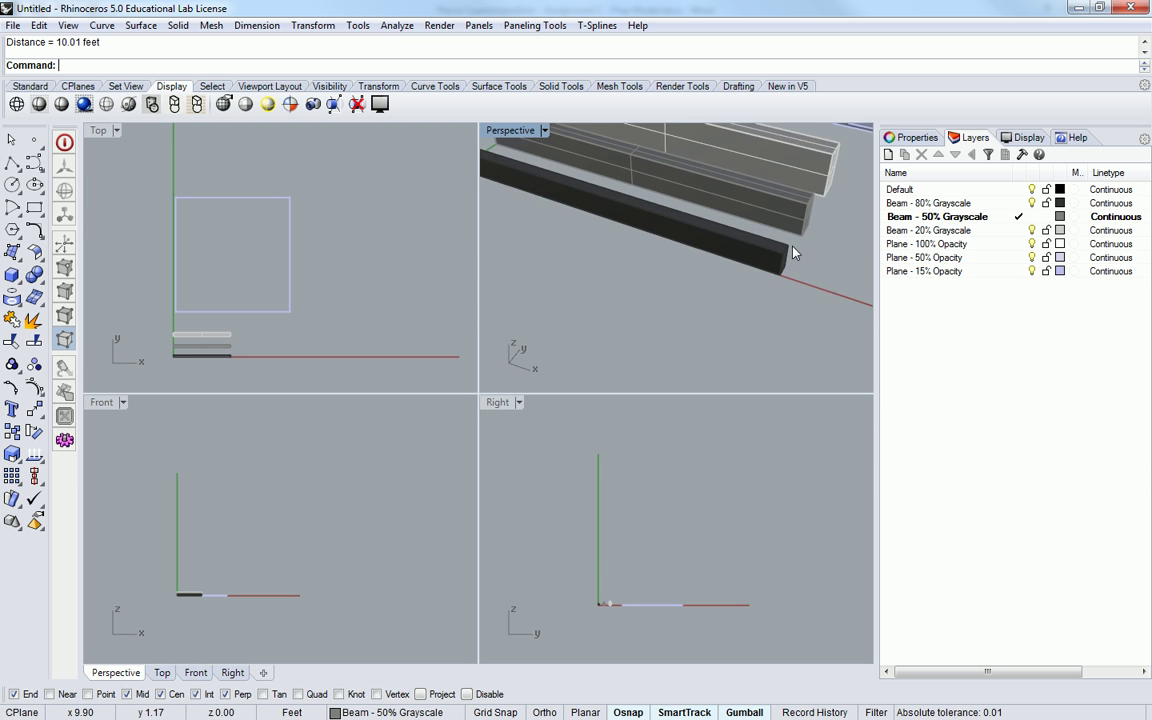
- Remeasure the black beam from near corner (End) to far corner (Int), reading exactly 10.00 feet
key("Return")
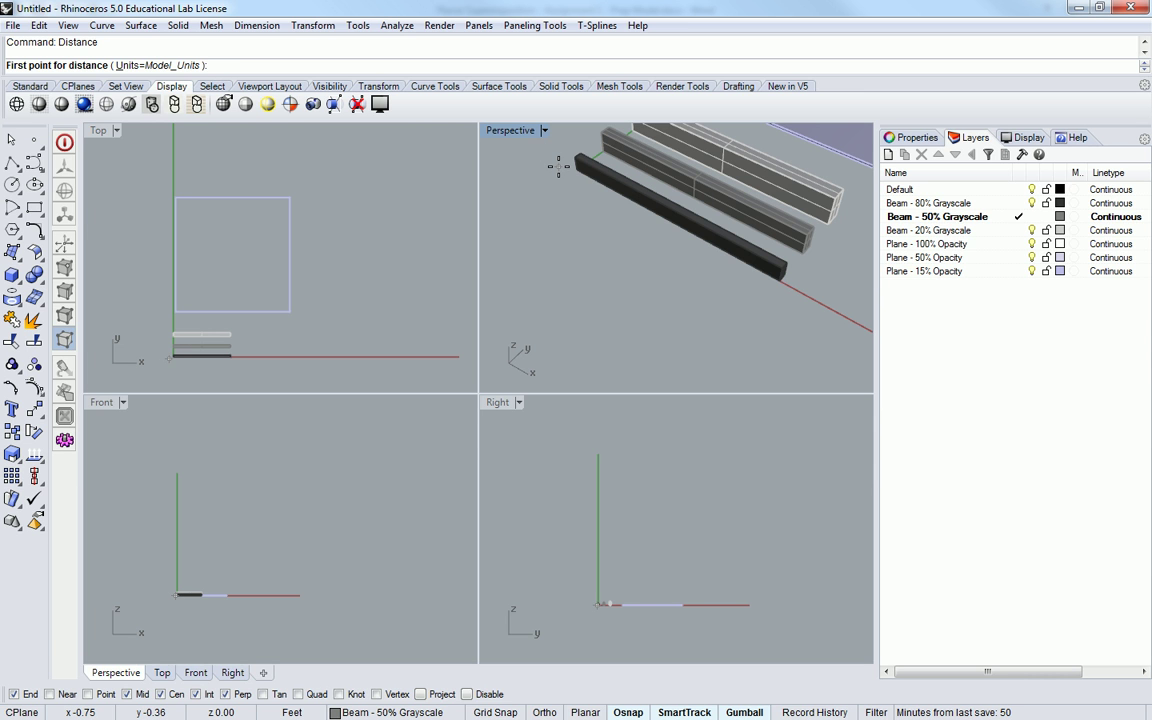
scroll(561, 167, "up", 5)
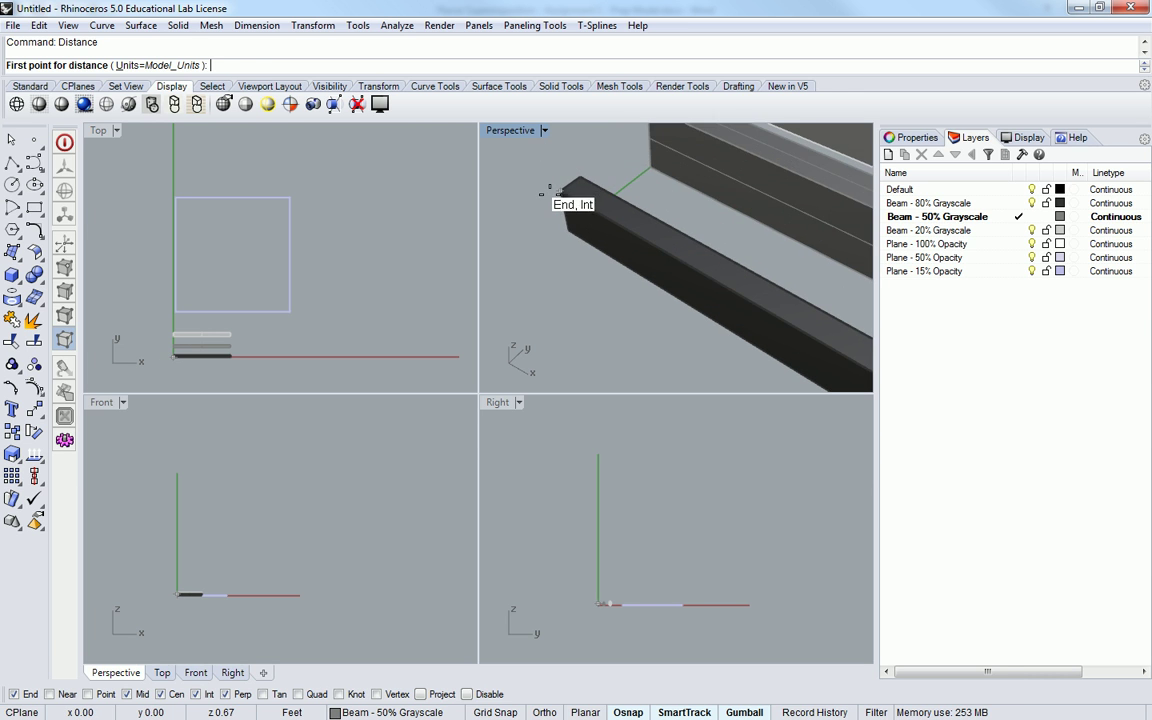
left_click(560, 192)
scroll(540, 252, "down", 5)
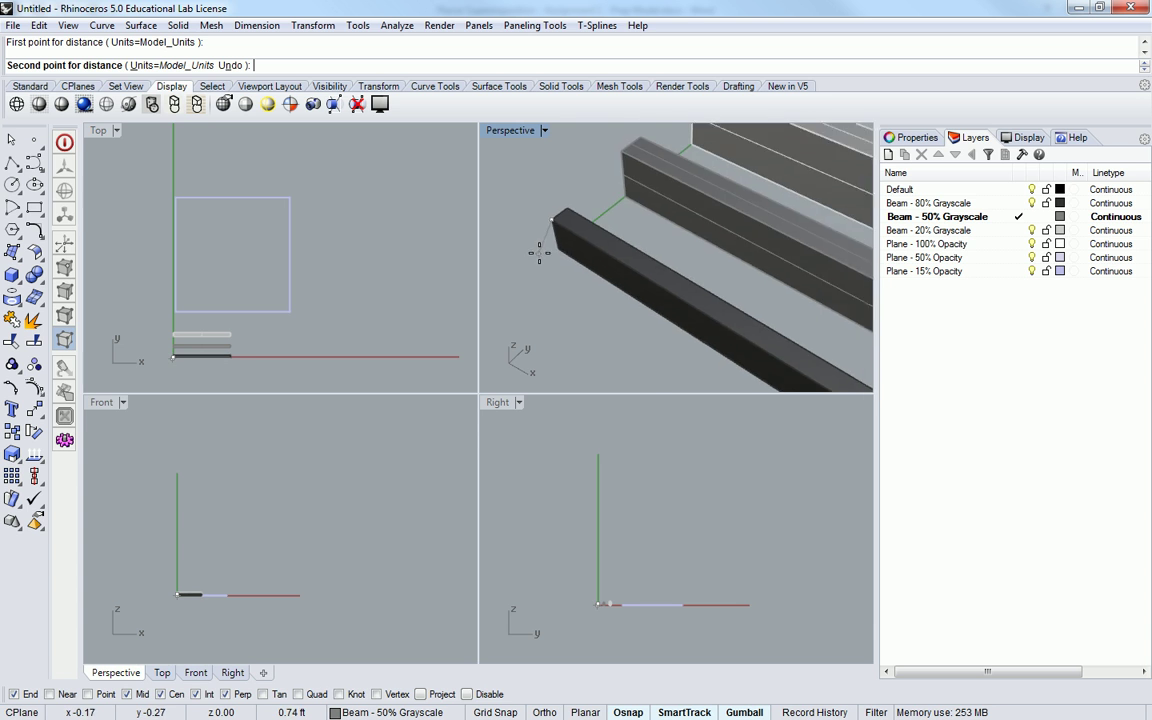
scroll(580, 302, "up", 5)
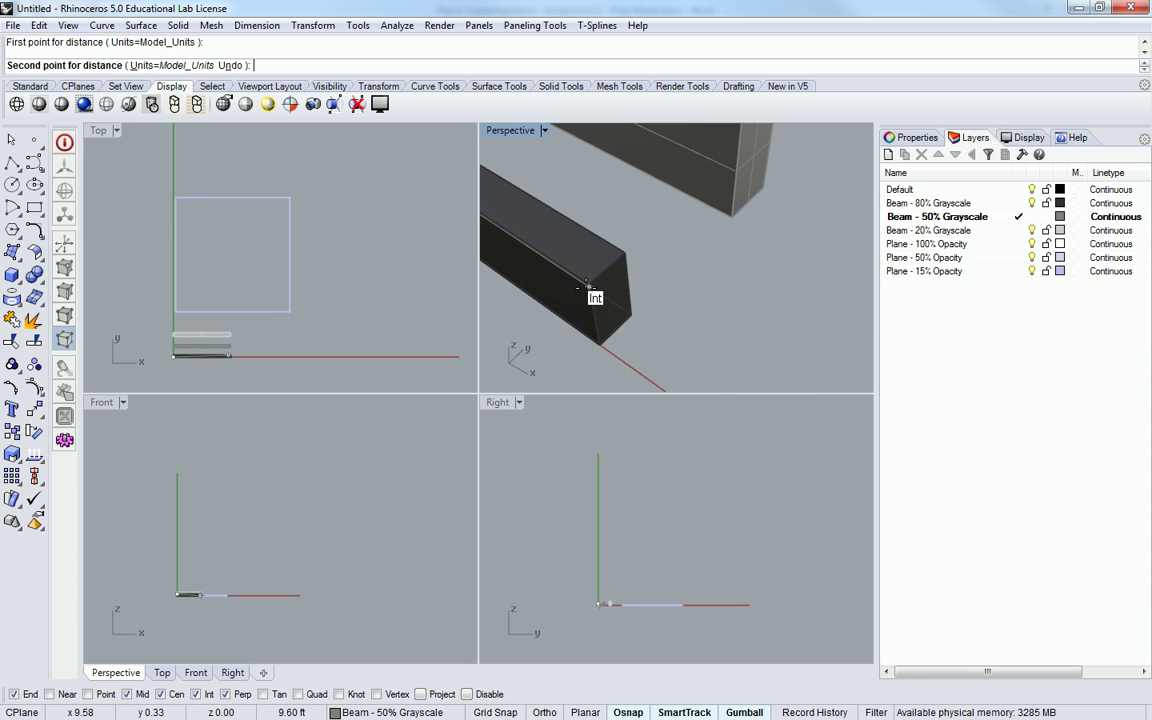
left_click(587, 273)
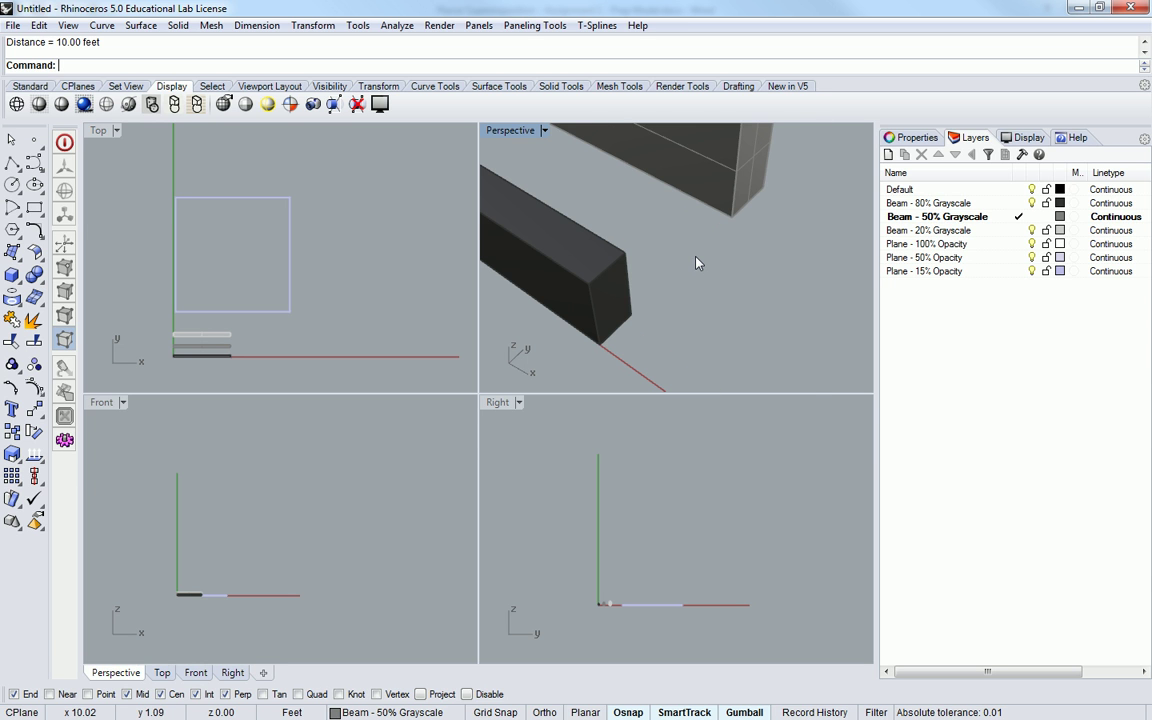
scroll(697, 262, "down", 5)
scroll(697, 262, "down", 2)
right_click_drag(697, 262, 746, 268, "shift")
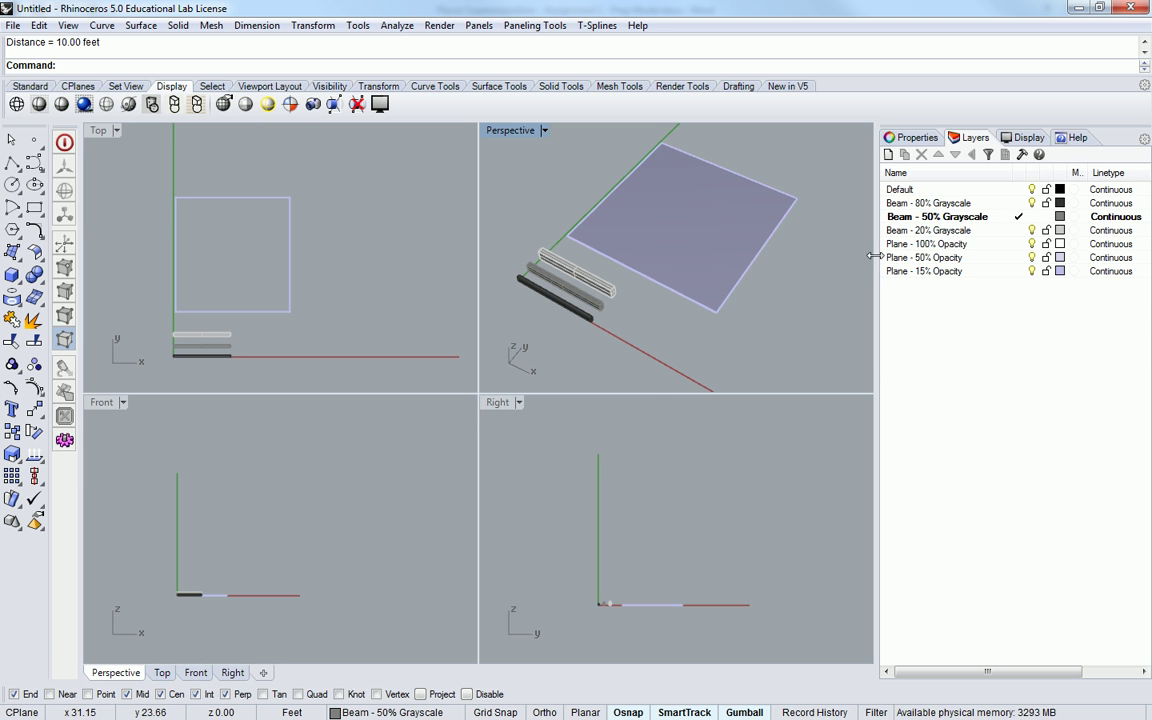
- Switch the current layer from Beam - 50% Grayscale to Plane - 50% Opacity
right_click_drag(770, 233, 700, 226)
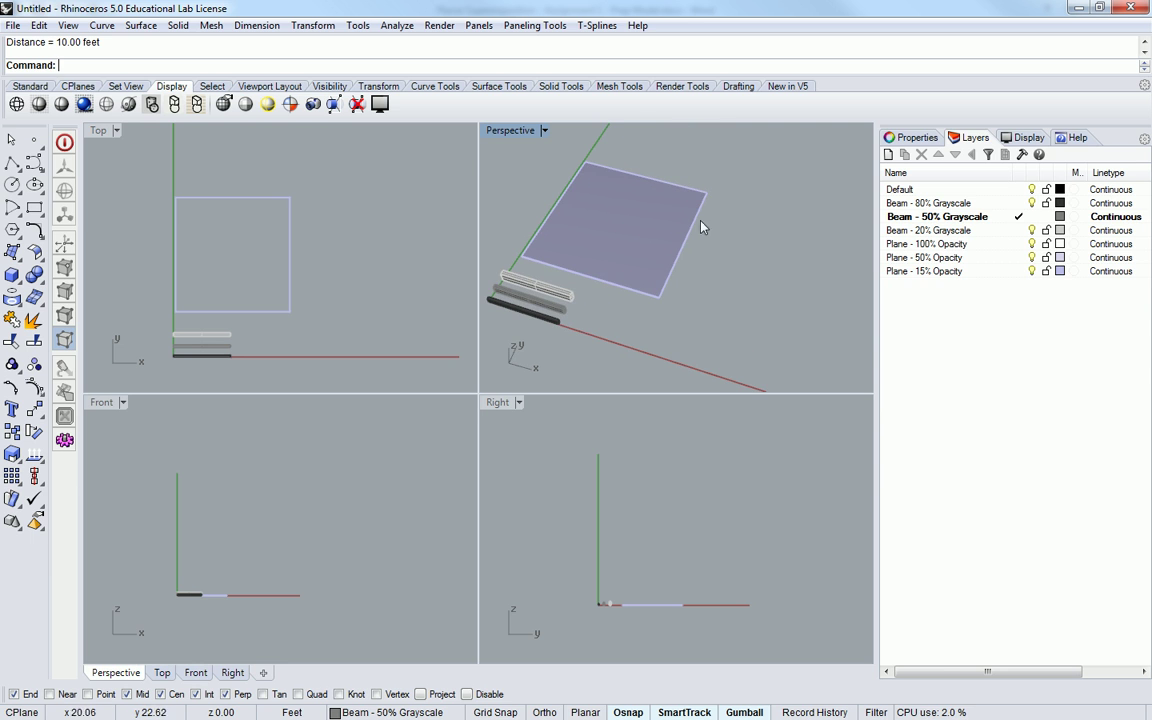
double_click(933, 258)
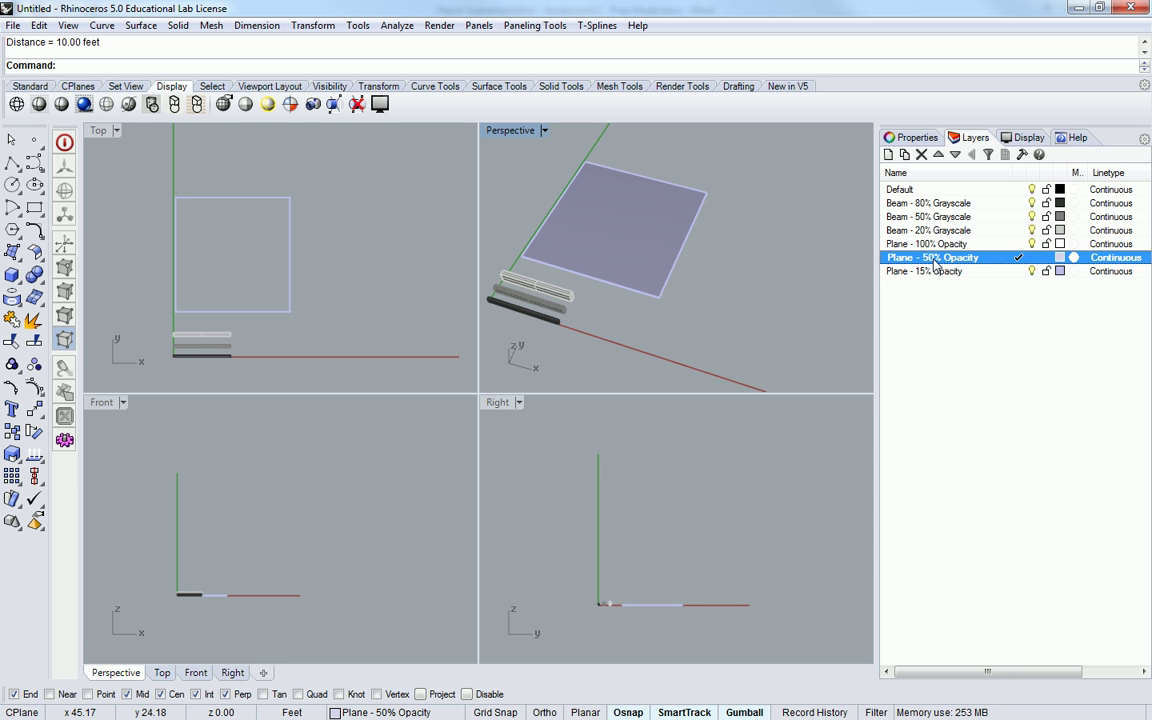
right_click_drag(743, 260, 719, 258, "shift")
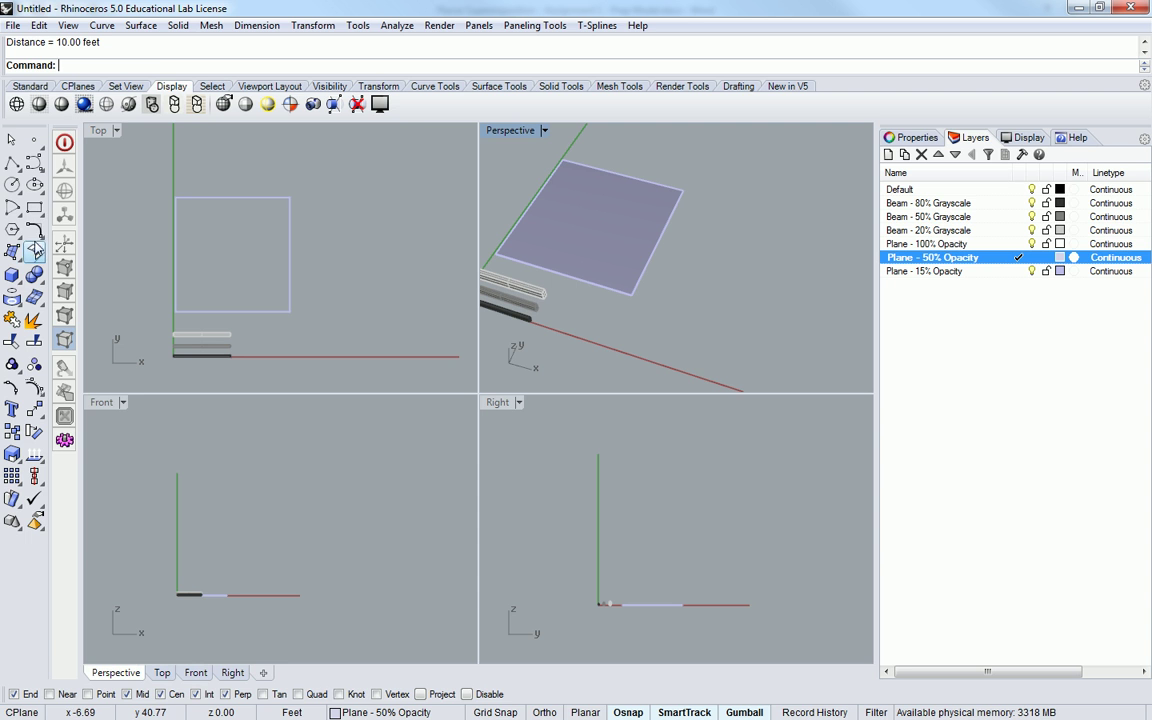
- Draw a 15' by 25' box with height 1.5 on the Plane - 50% Opacity layer
left_click(14, 275)
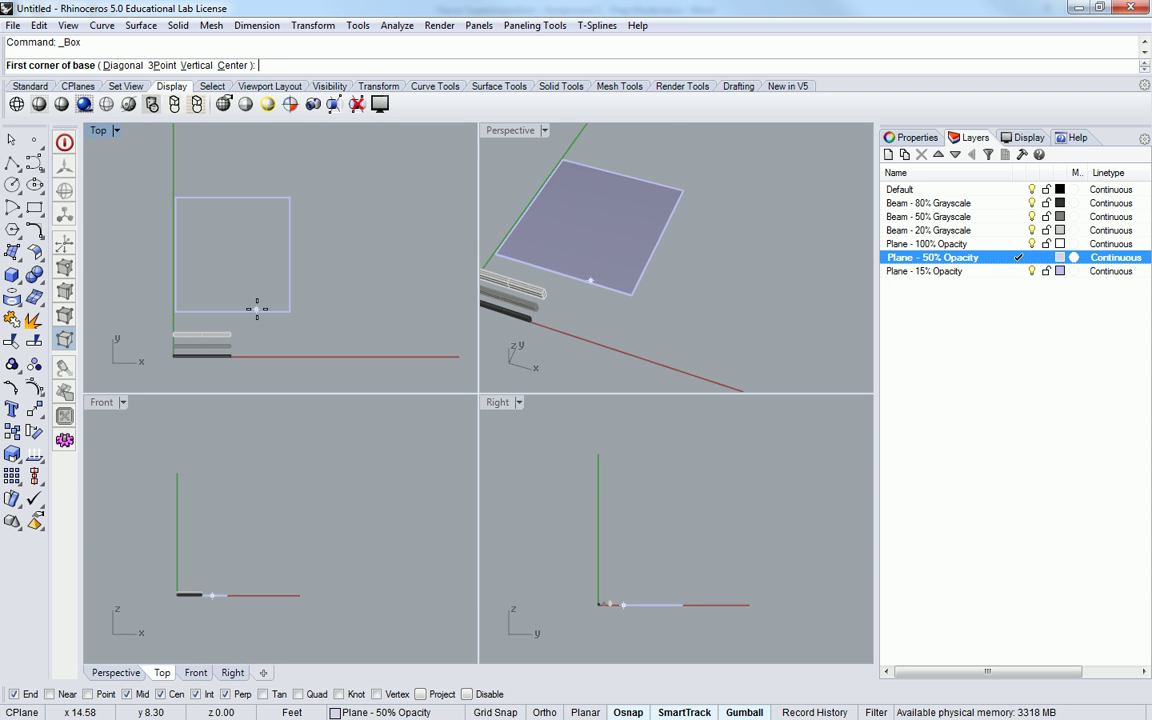
left_click(310, 311)
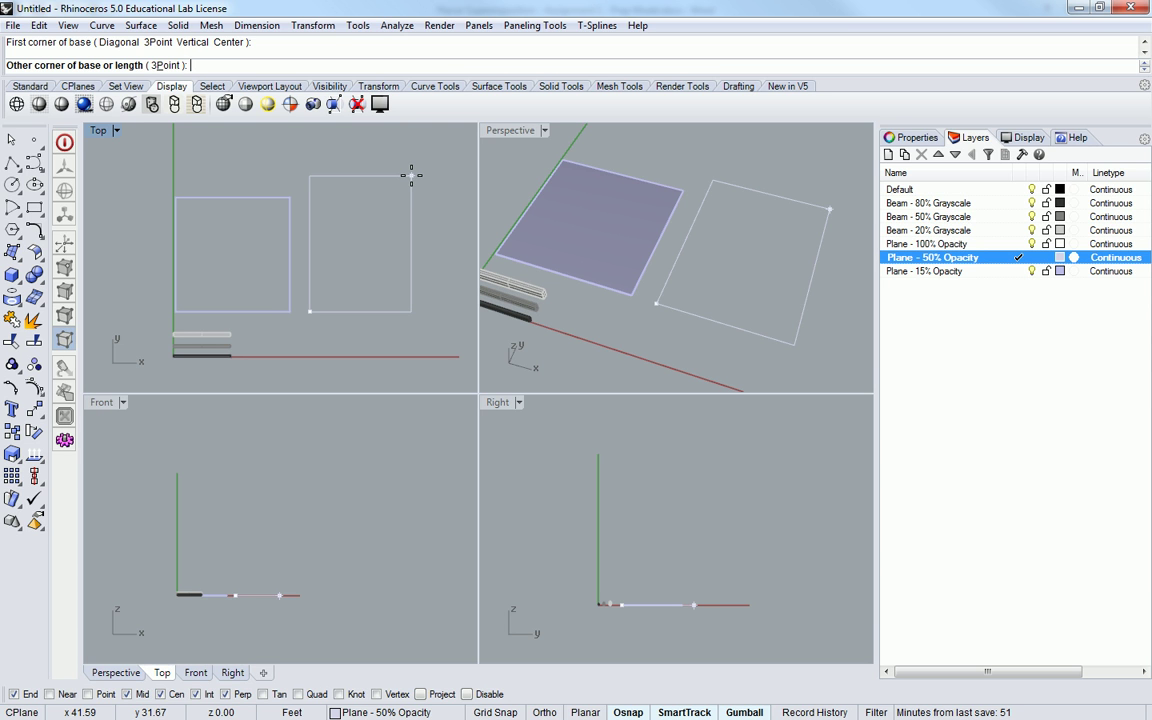
type("@15',25")
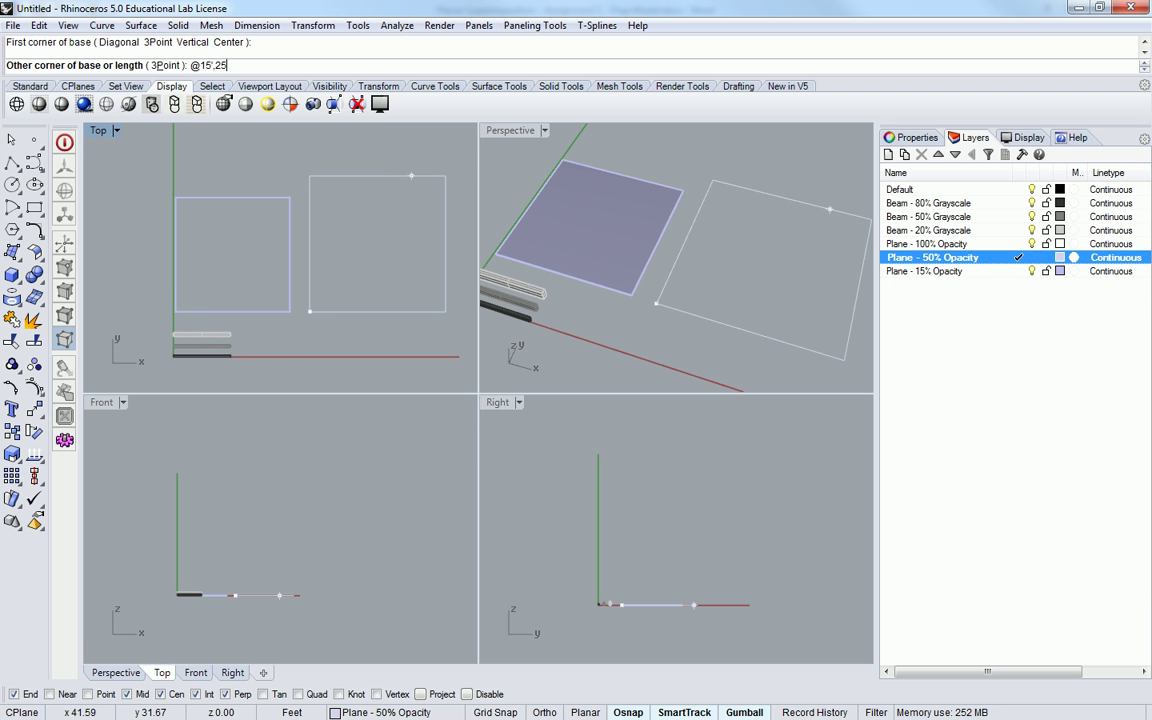
type("'")
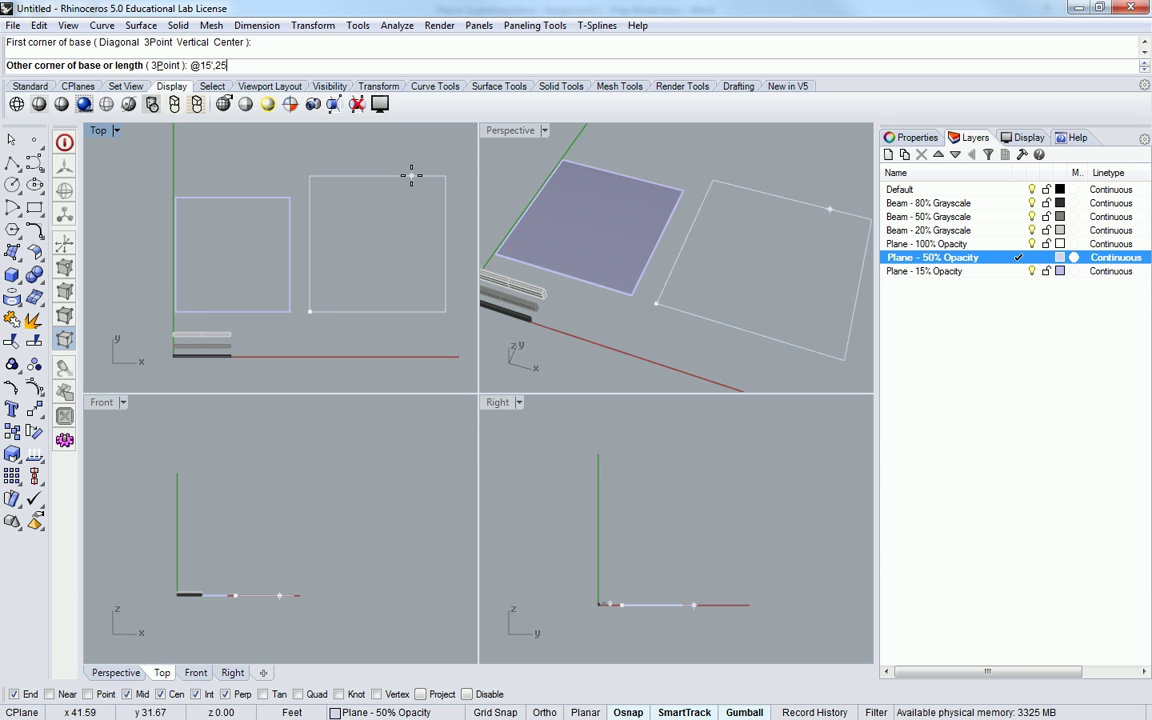
key("Return")
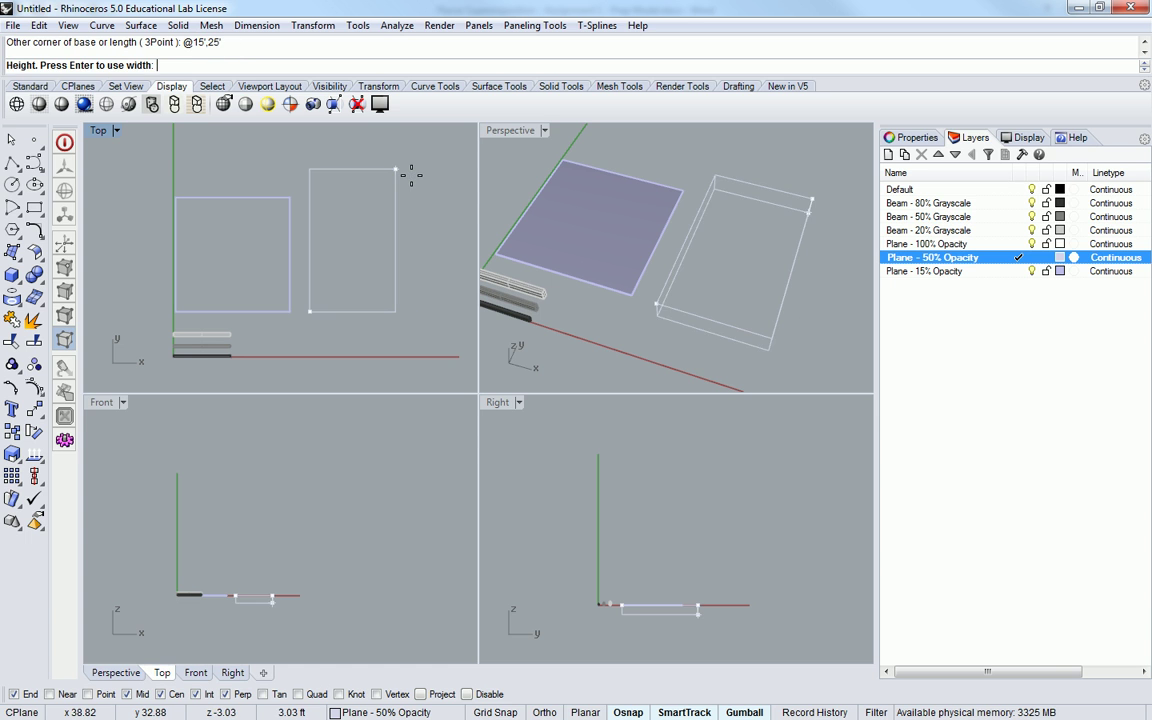
type("1.5")
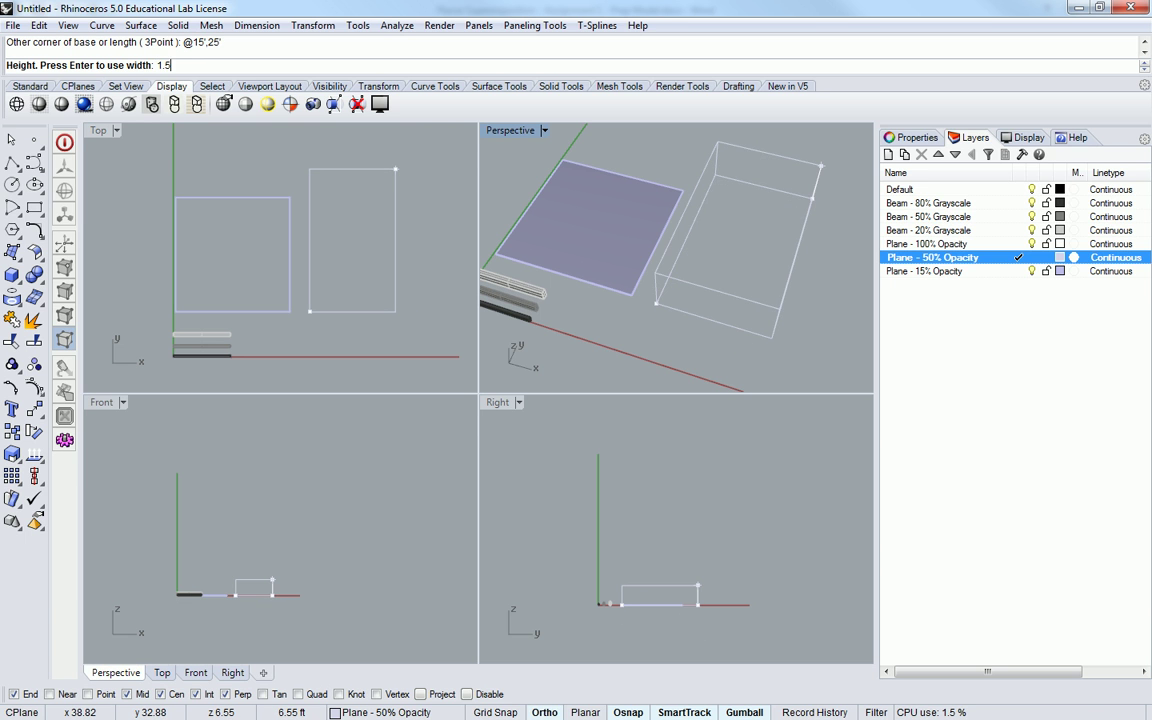
key("Return")
right_click_drag(728, 201, 777, 221)
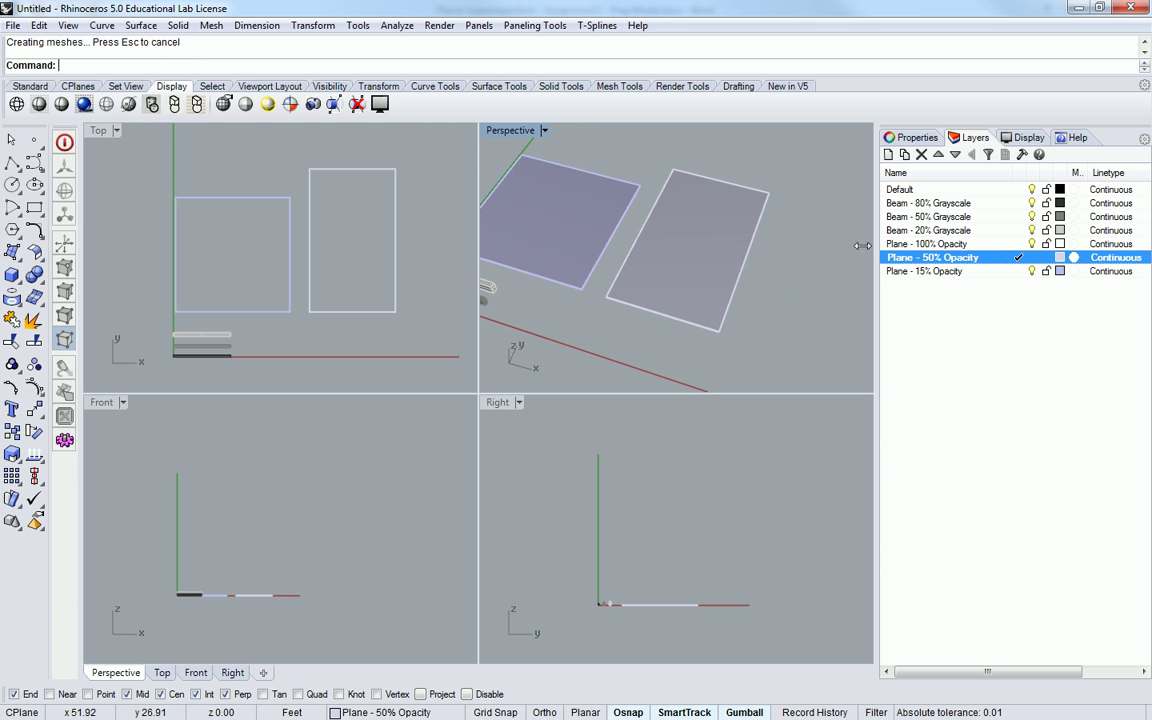
- Make Plane - 100% Opacity current and draw a 10' by 30' box, 1" high
double_click(930, 244)
right_click_drag(656, 264, 618, 240, "shift")
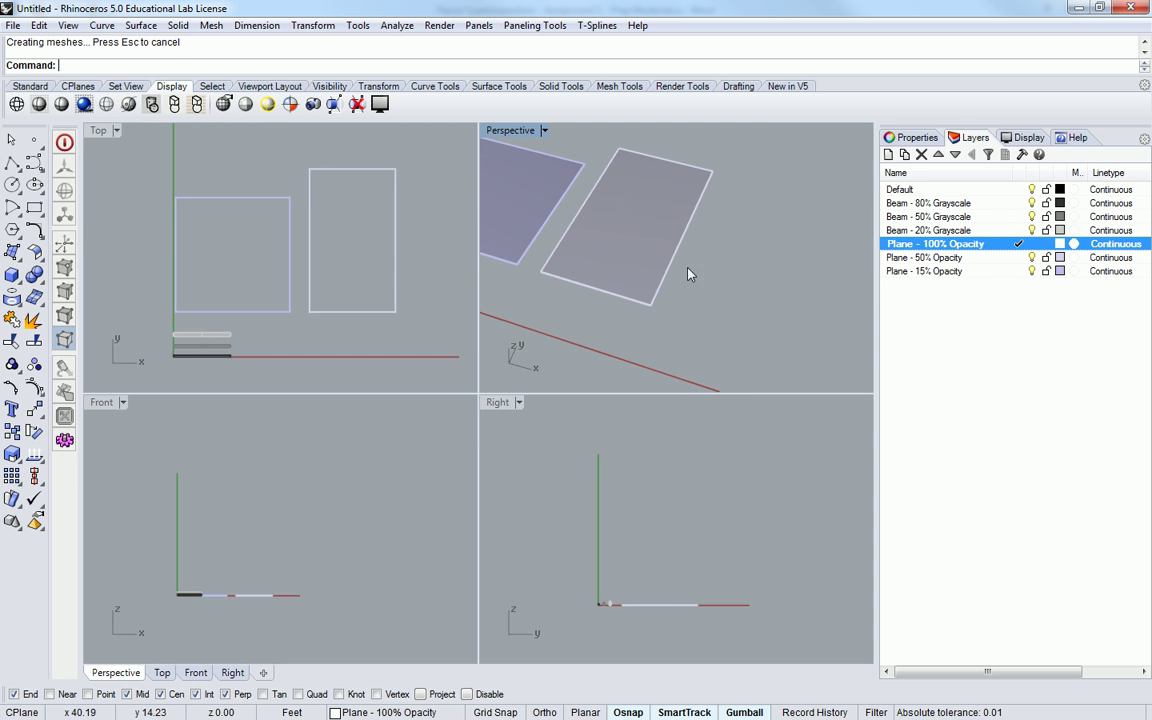
left_click(34, 207)
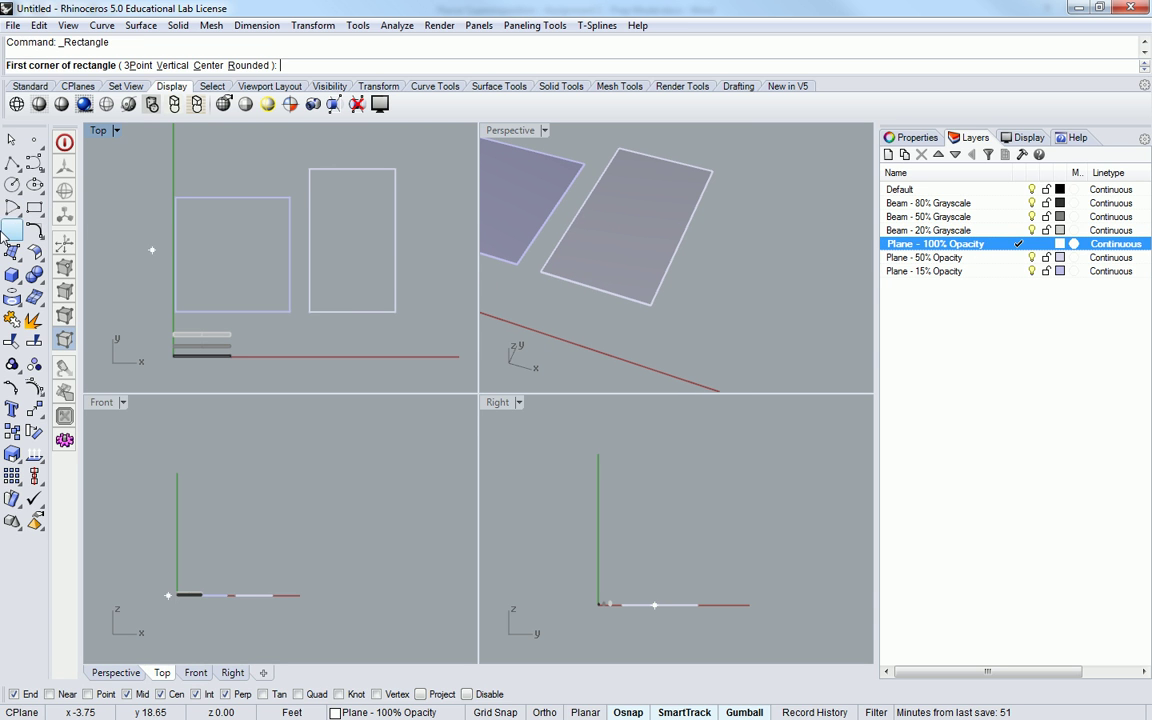
left_click(14, 277)
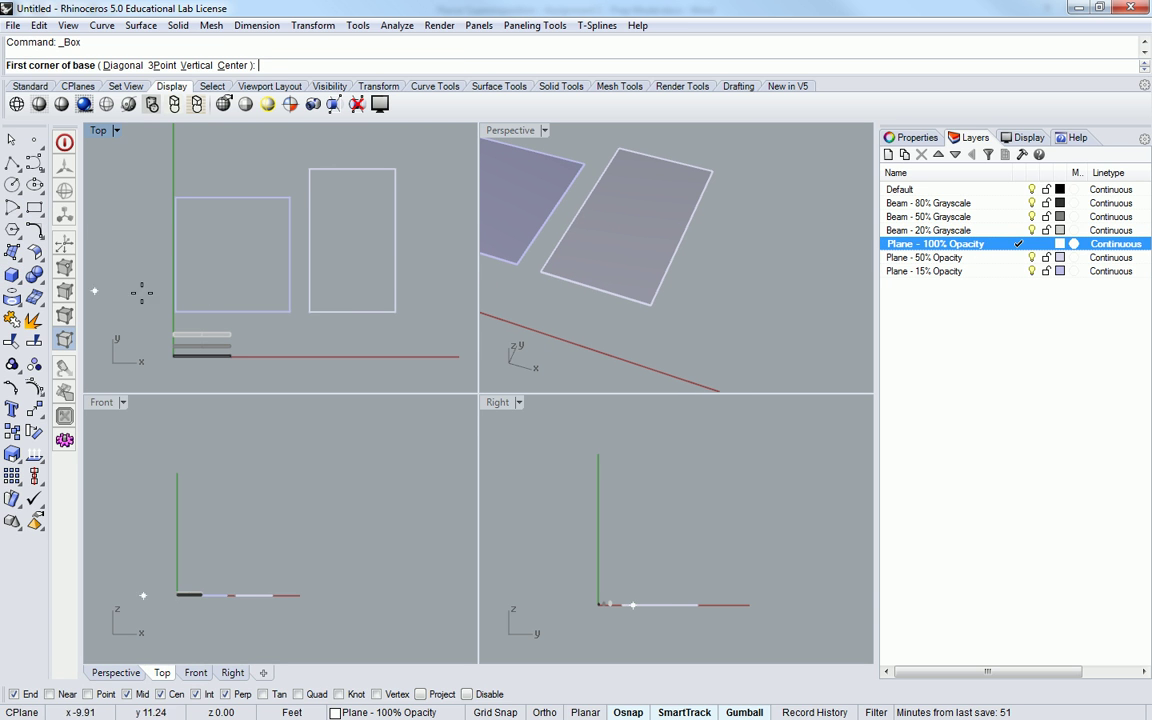
left_click(421, 311)
right_click_drag(473, 262, 388, 265)
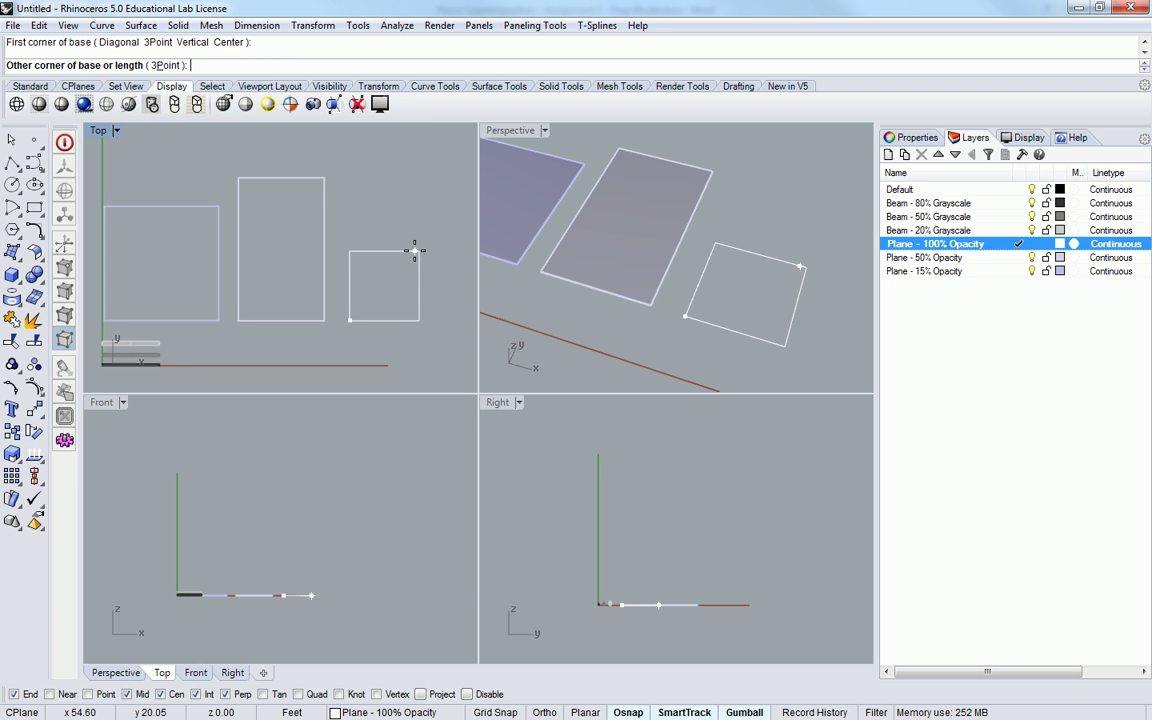
type("@10',30")
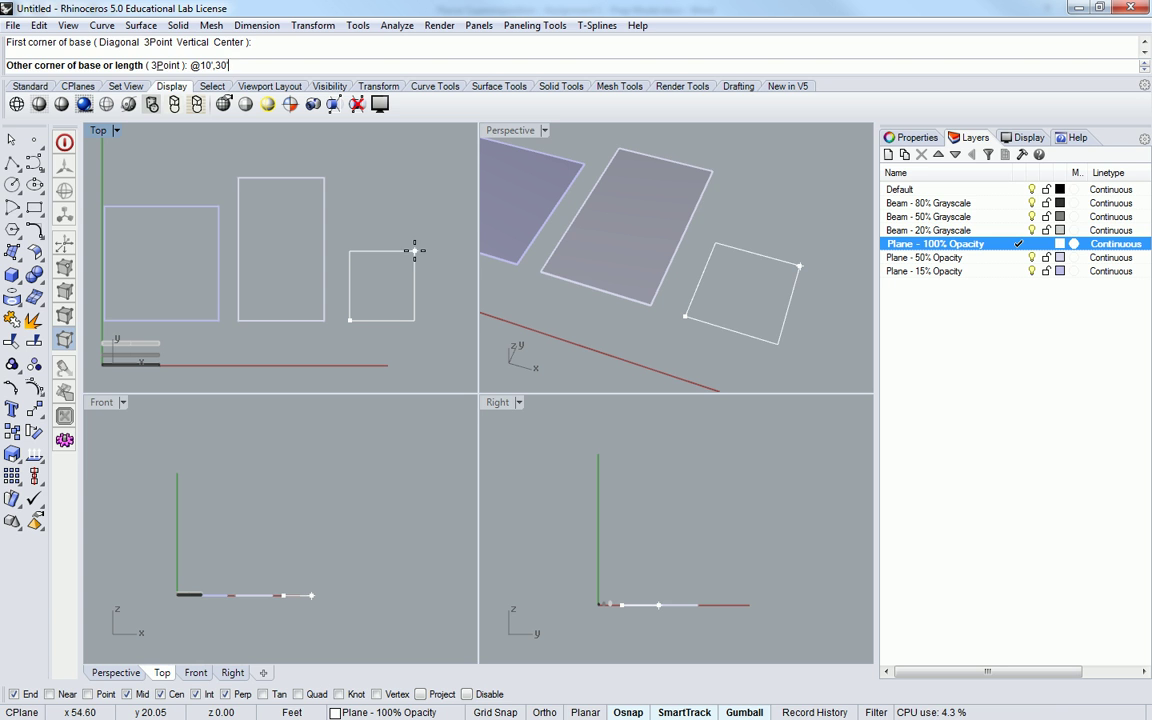
key("Return")
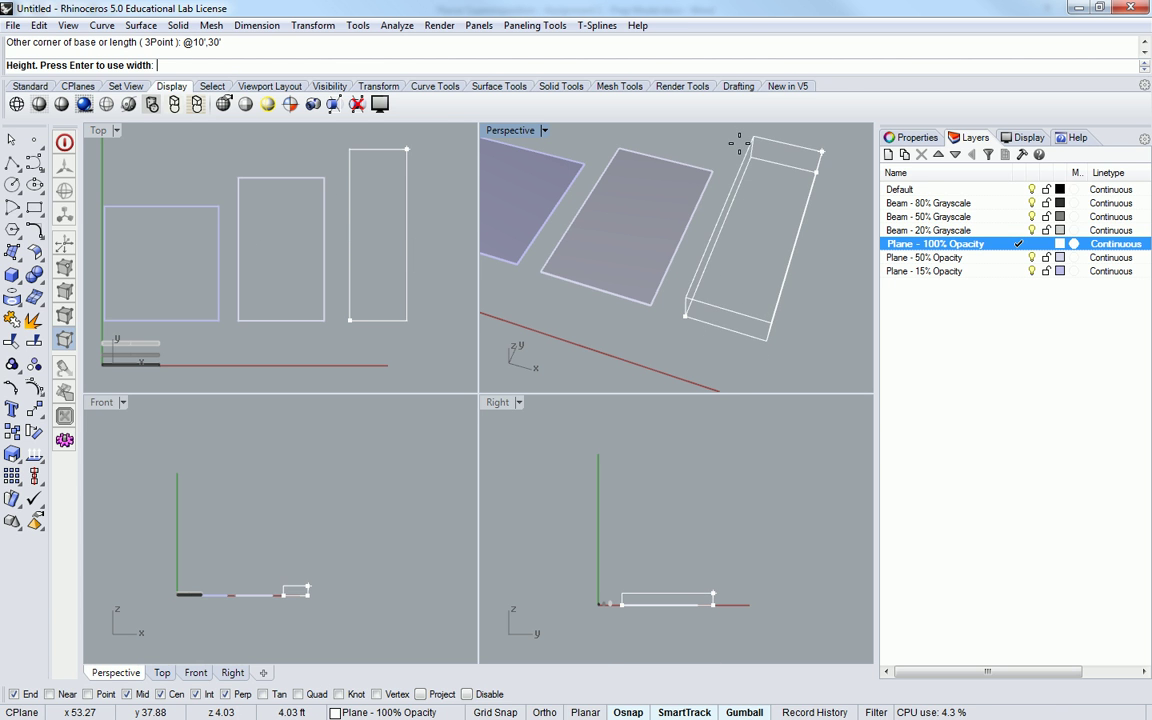
type("1\"")
key("Return")
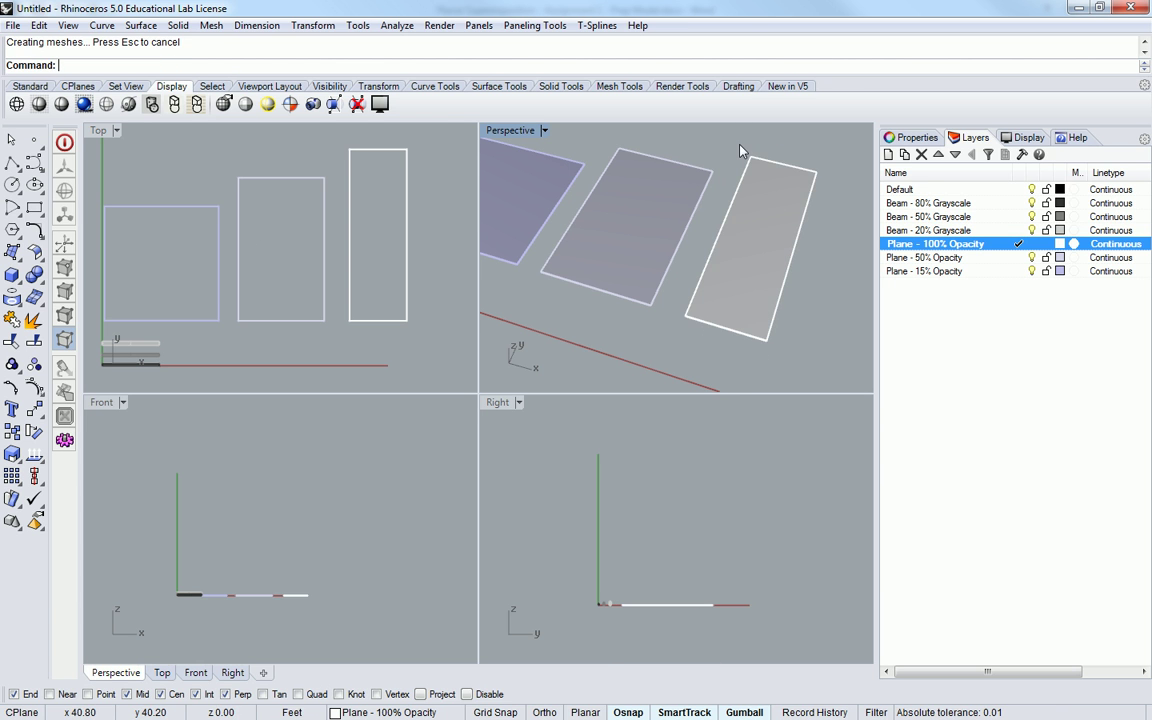
right_click_drag(740, 150, 620, 148)
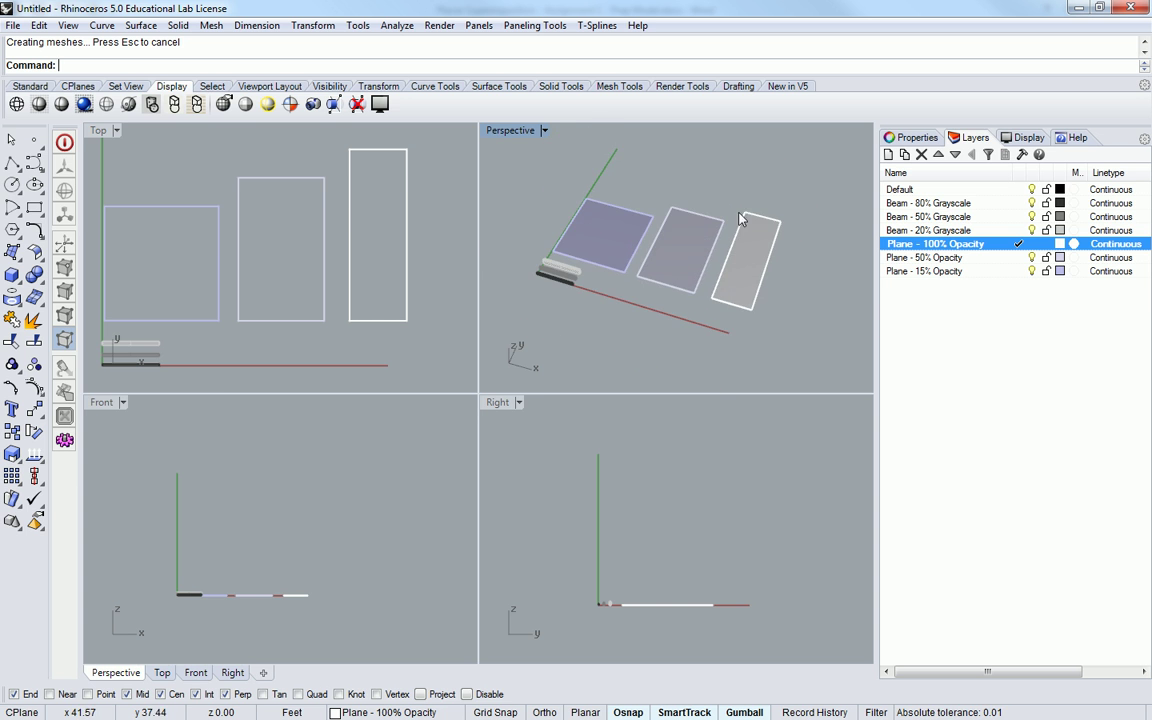
- Maximize the Perspective view and nudge the first and middle planes closer together
double_click(511, 131)
right_click_drag(493, 208, 530, 291)
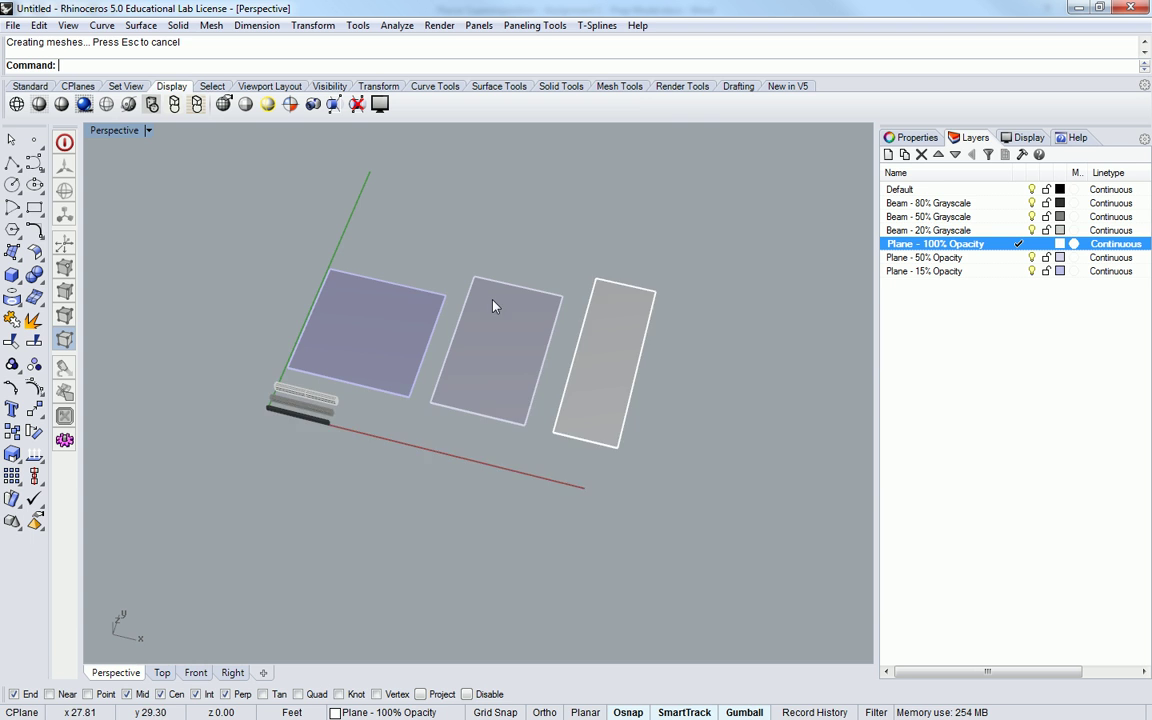
scroll(443, 269, "up", 3)
left_click(334, 337)
left_click_drag(327, 268, 322, 281)
left_click(520, 355)
left_click_drag(512, 293, 509, 304)
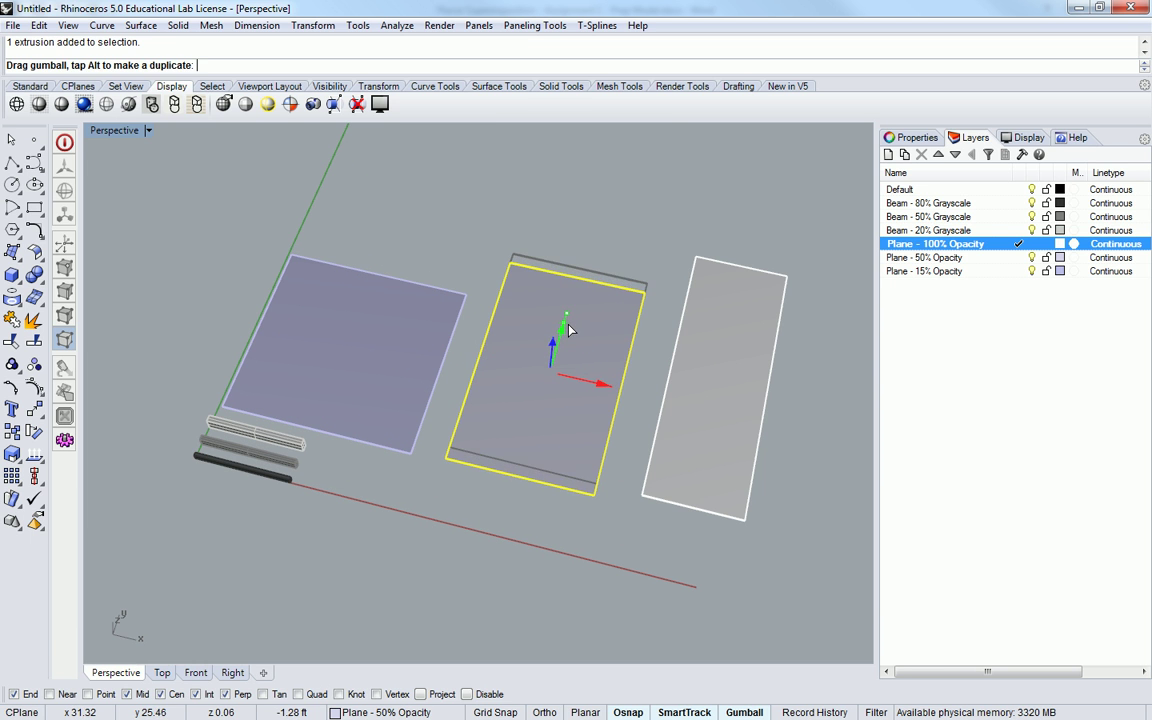
left_click_drag(595, 385, 576, 381)
- Slide the right plane left and along Y beside the others, then orbit to face them
left_click(753, 399)
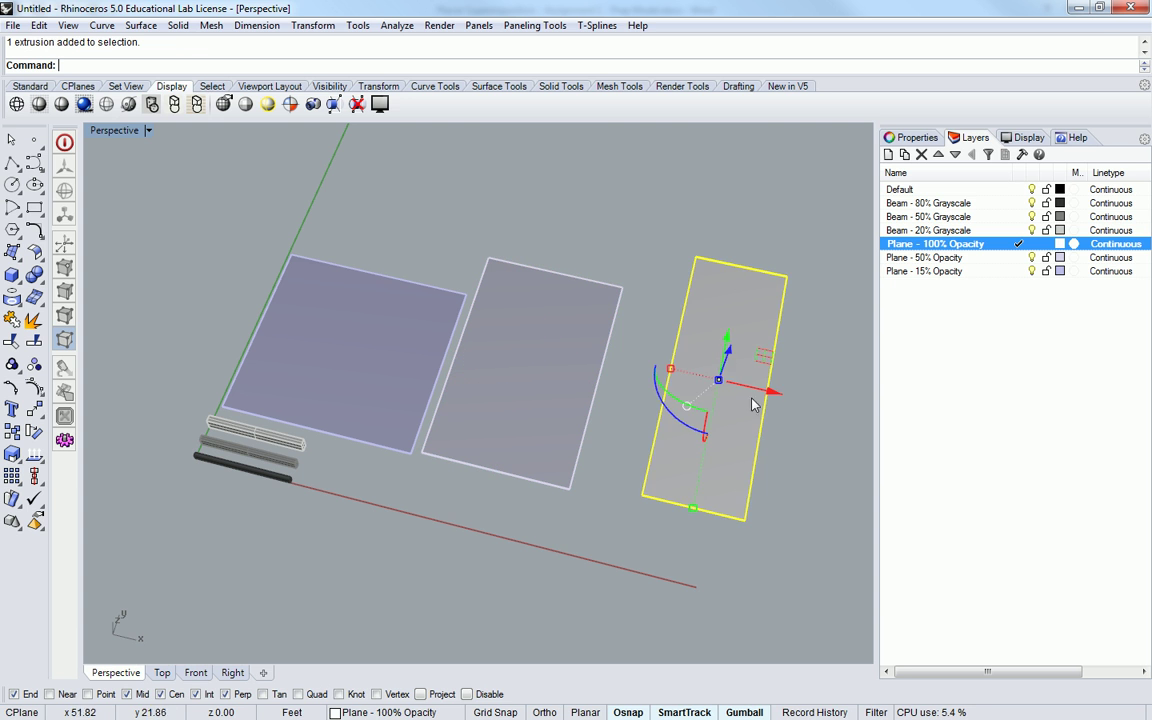
left_click_drag(773, 397, 712, 390)
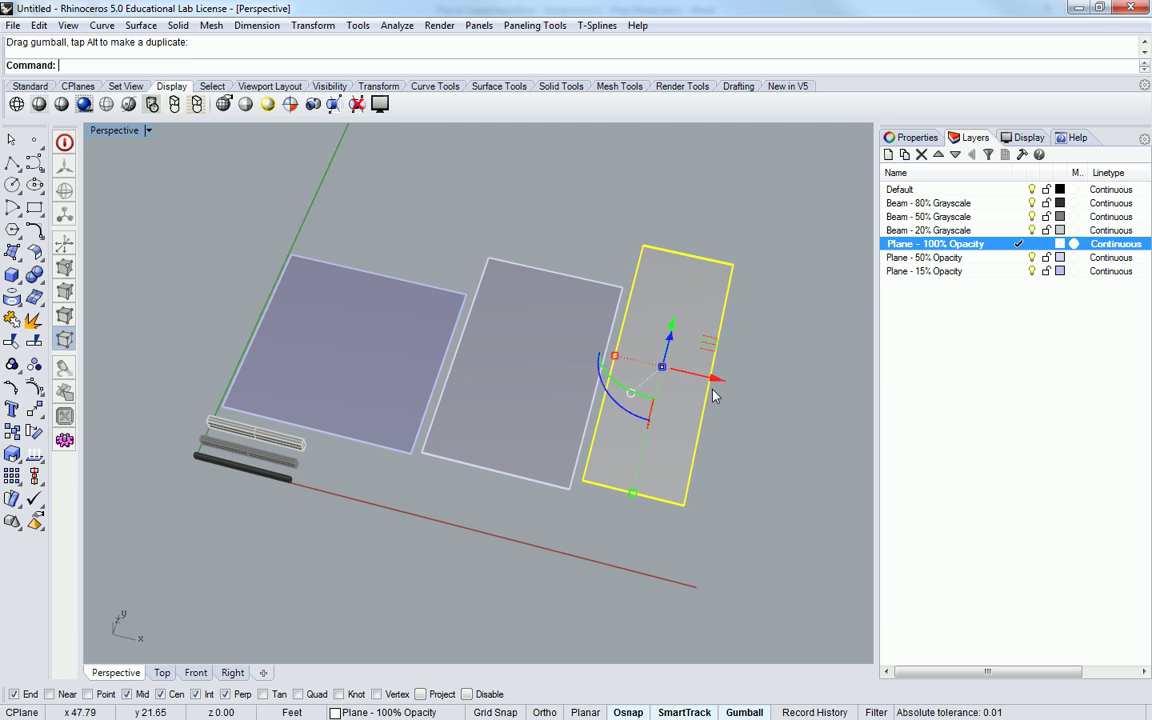
right_click_drag(718, 365, 643, 347)
left_click_drag(686, 417, 677, 429)
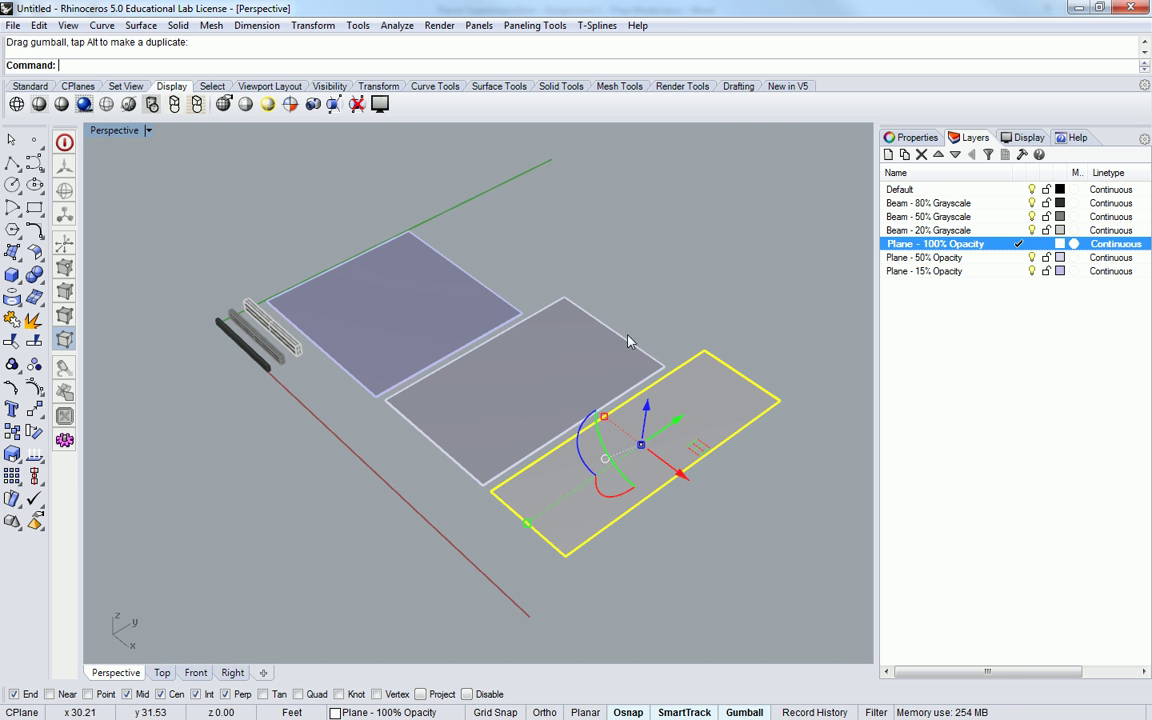
left_click(700, 290)
right_click_drag(700, 290, 305, 362)
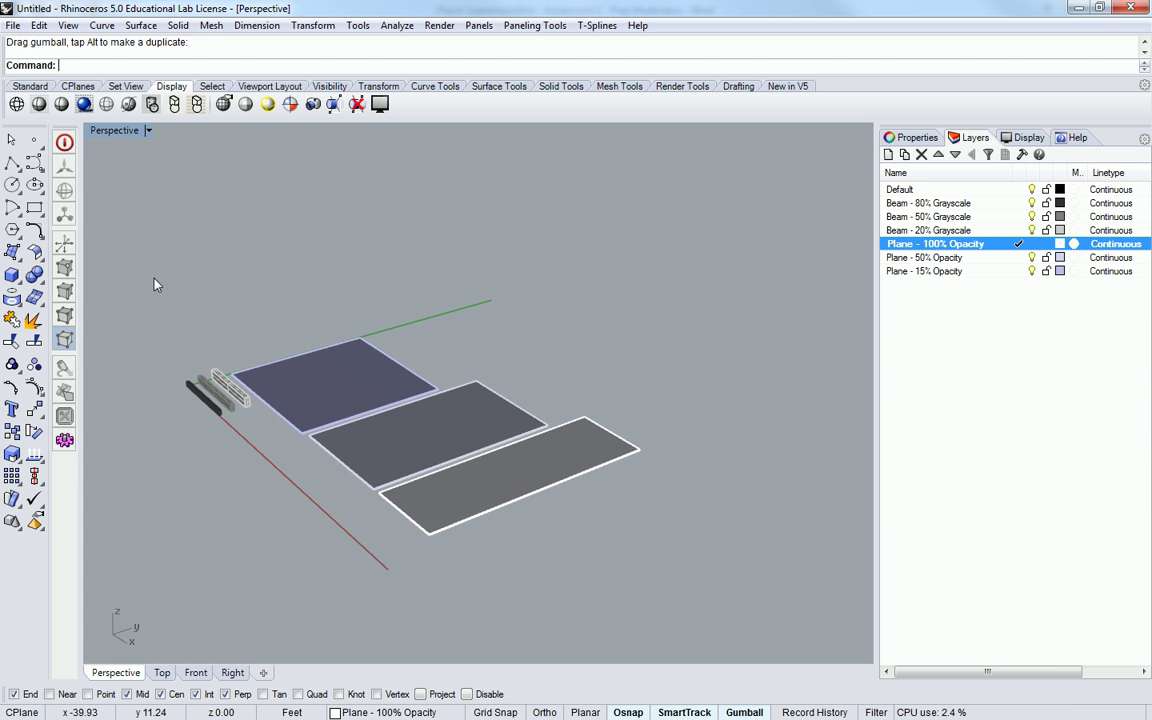
- Select all planes and beams, trying a rotation and a move that are both undone
left_click_drag(156, 283, 744, 628)
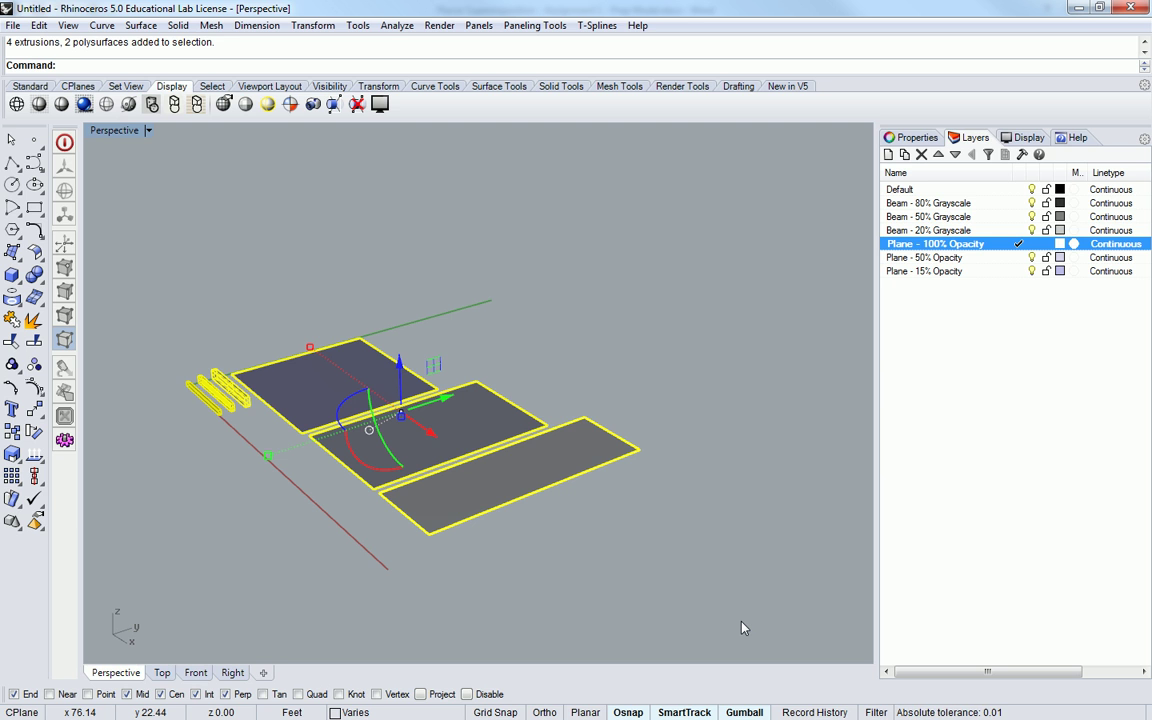
mouse_move(398, 392)
left_mouse_down()
mouse_move(390, 425)
mouse_move(362, 310)
mouse_move(400, 365)
mouse_move(437, 314)
mouse_move(404, 368)
left_mouse_up()
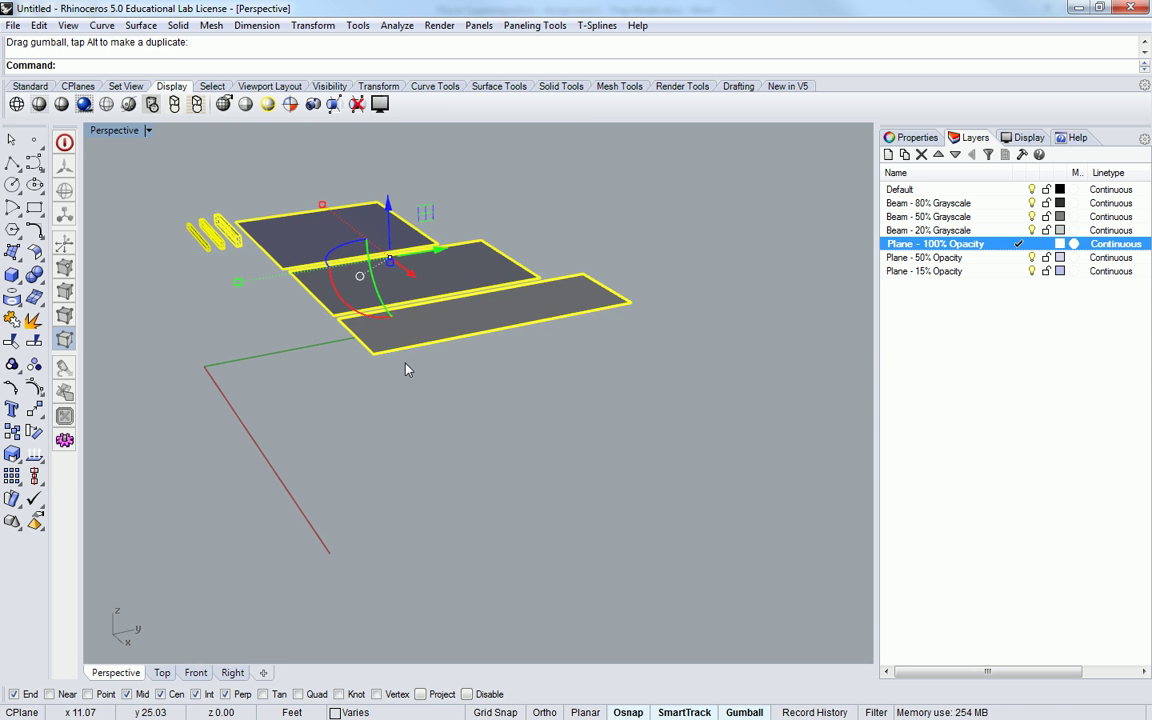
scroll(404, 368, "down", 3)
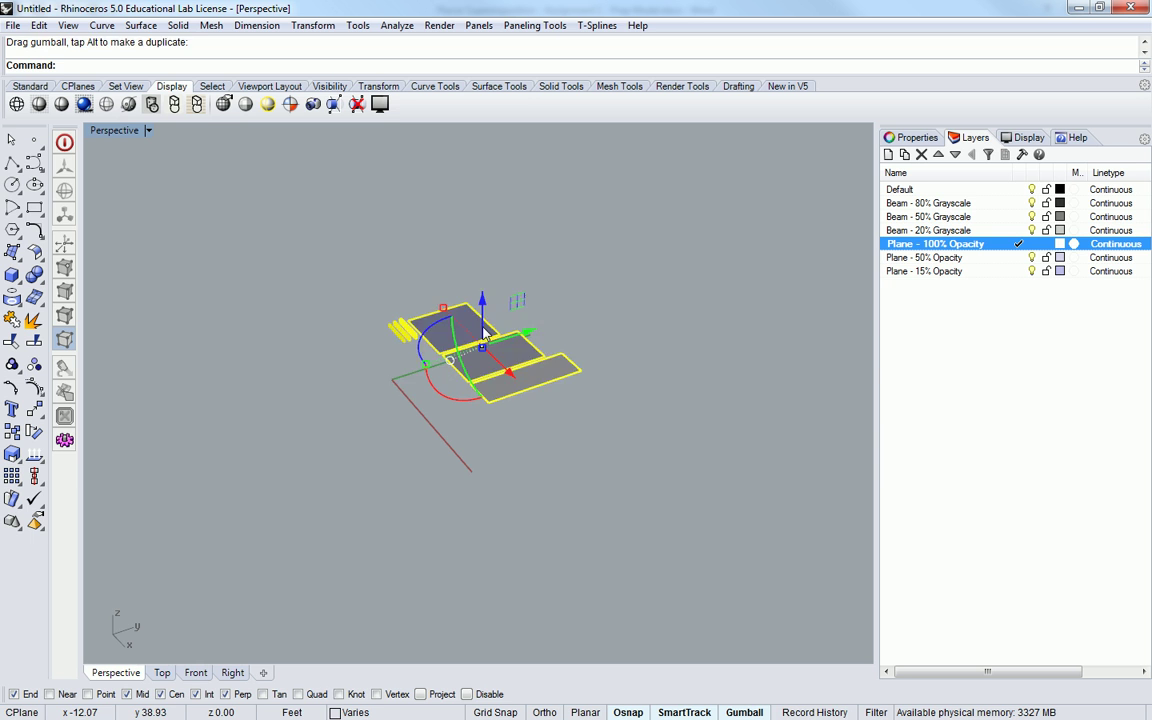
key("ctrl+z")
left_click_drag(530, 384, 374, 452)
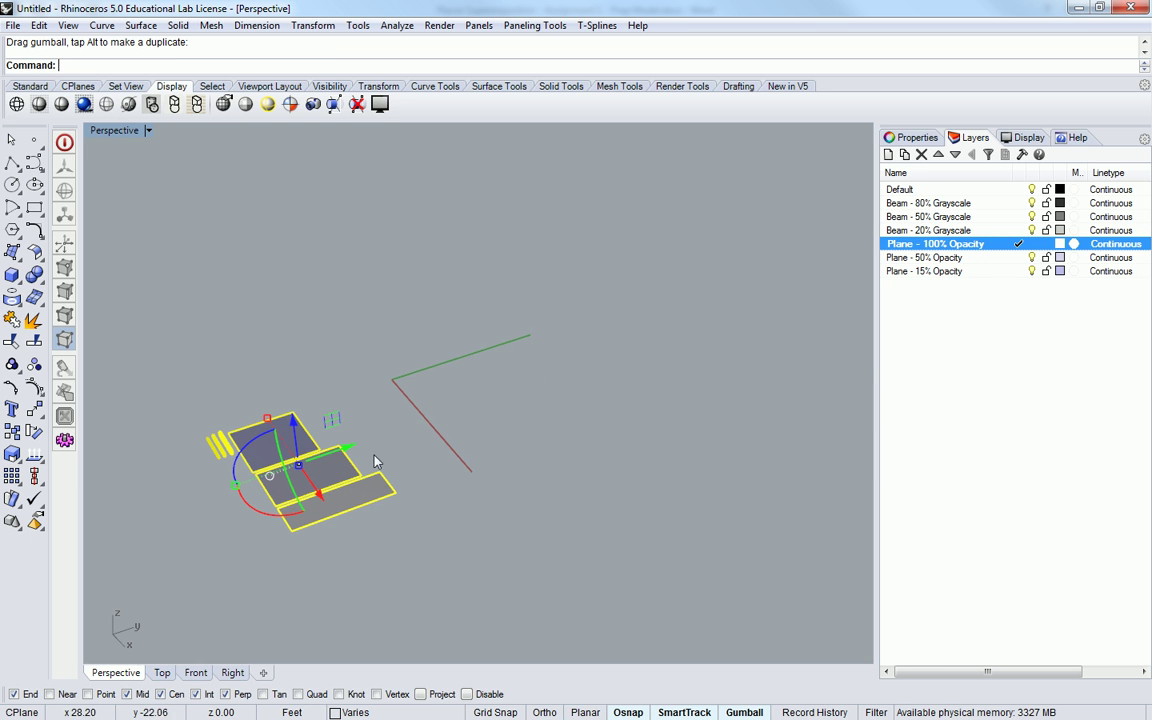
scroll(373, 430, "down", 1)
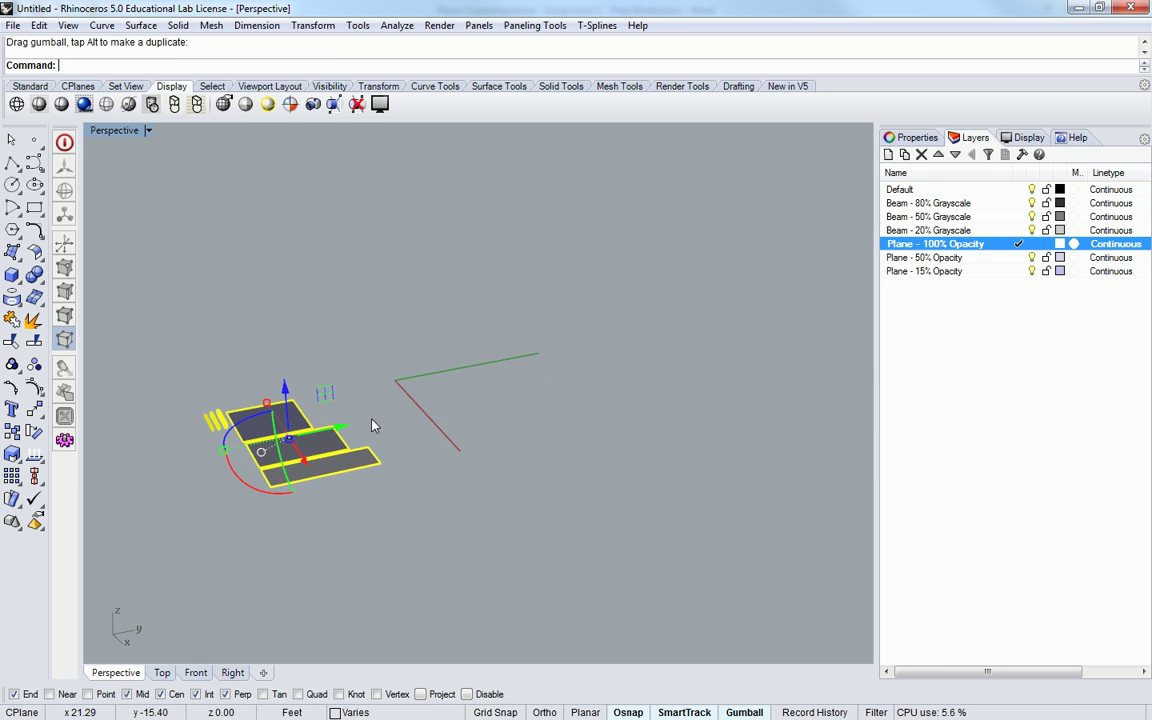
scroll(289, 441, "up", 2)
key("ctrl+z")
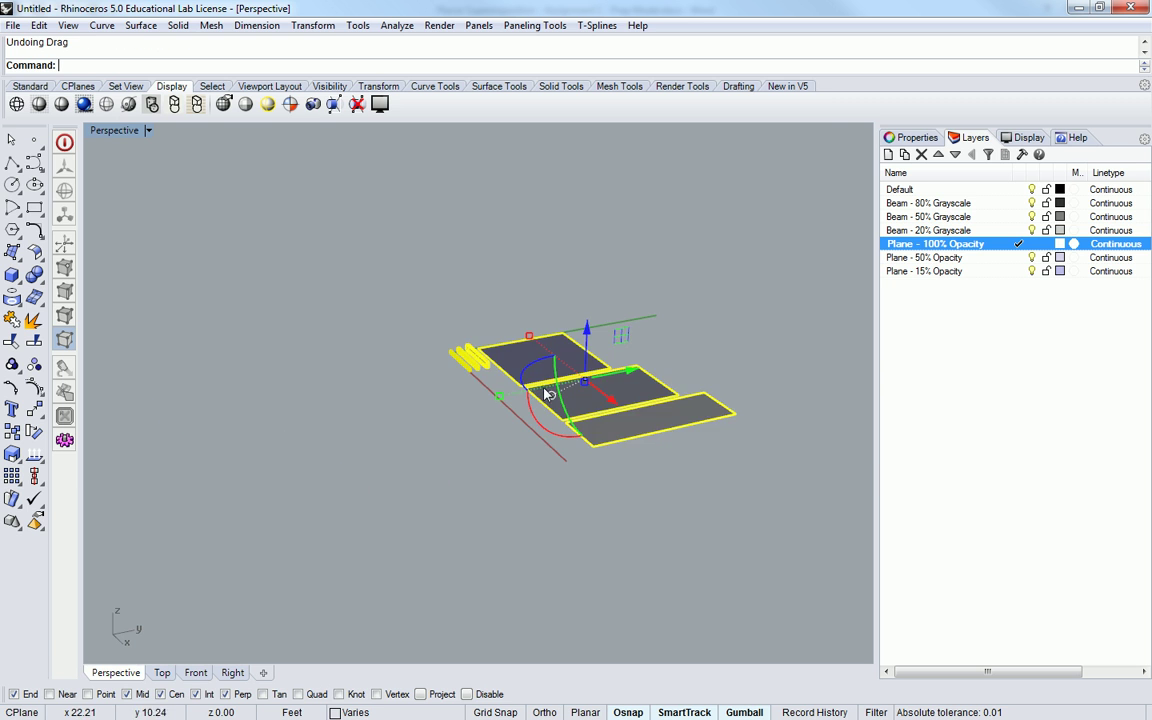
scroll(557, 413, "up", 2)
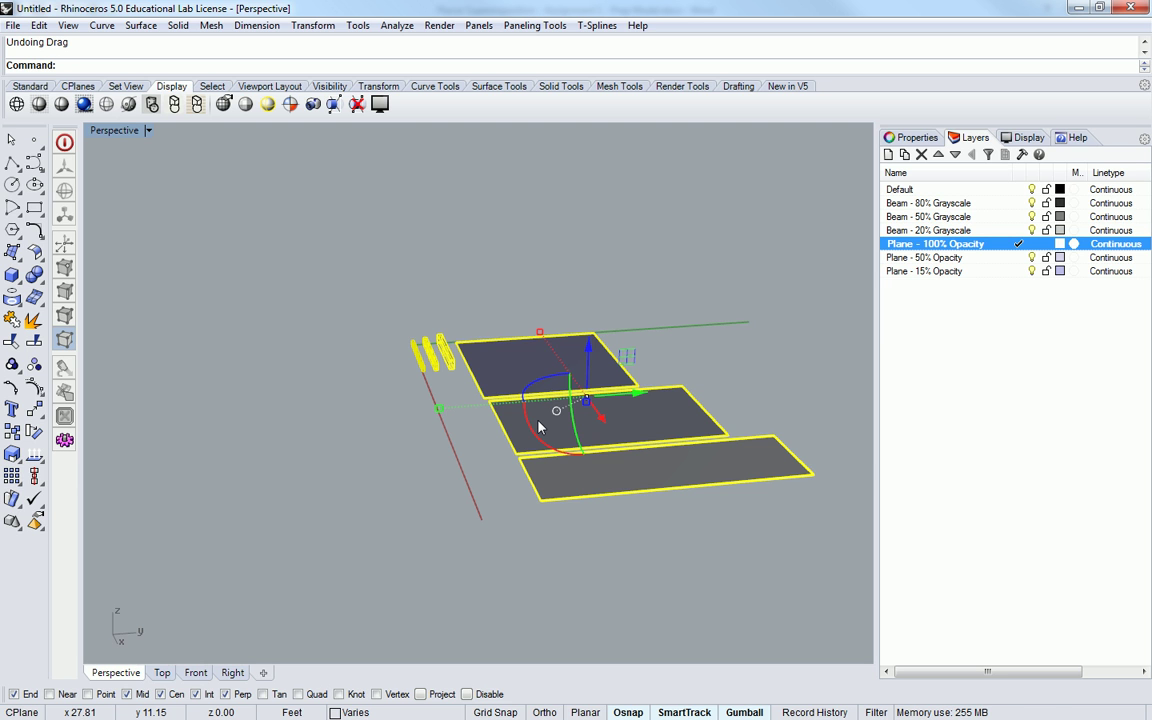
- Reselect the three planes and three beams and gumball-copy the set to the left
mouse_move(638, 397)
left_mouse_down()
mouse_move(455, 410)
mouse_move(335, 455)
left_mouse_up()
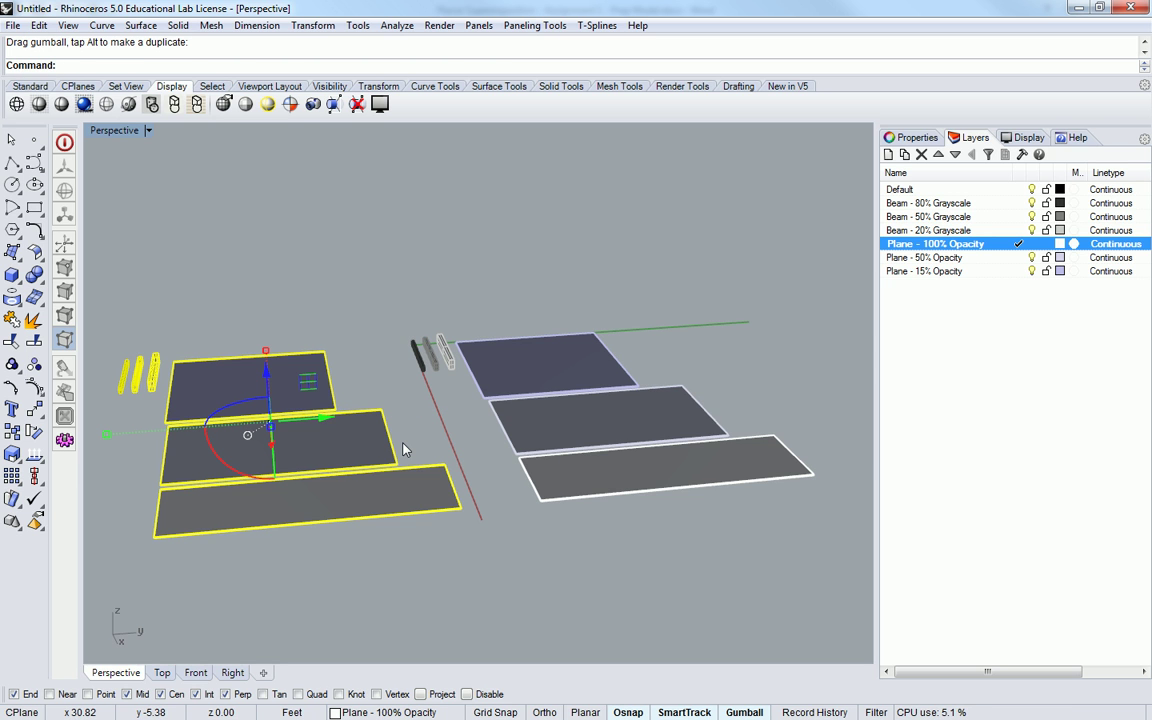
left_click(213, 465)
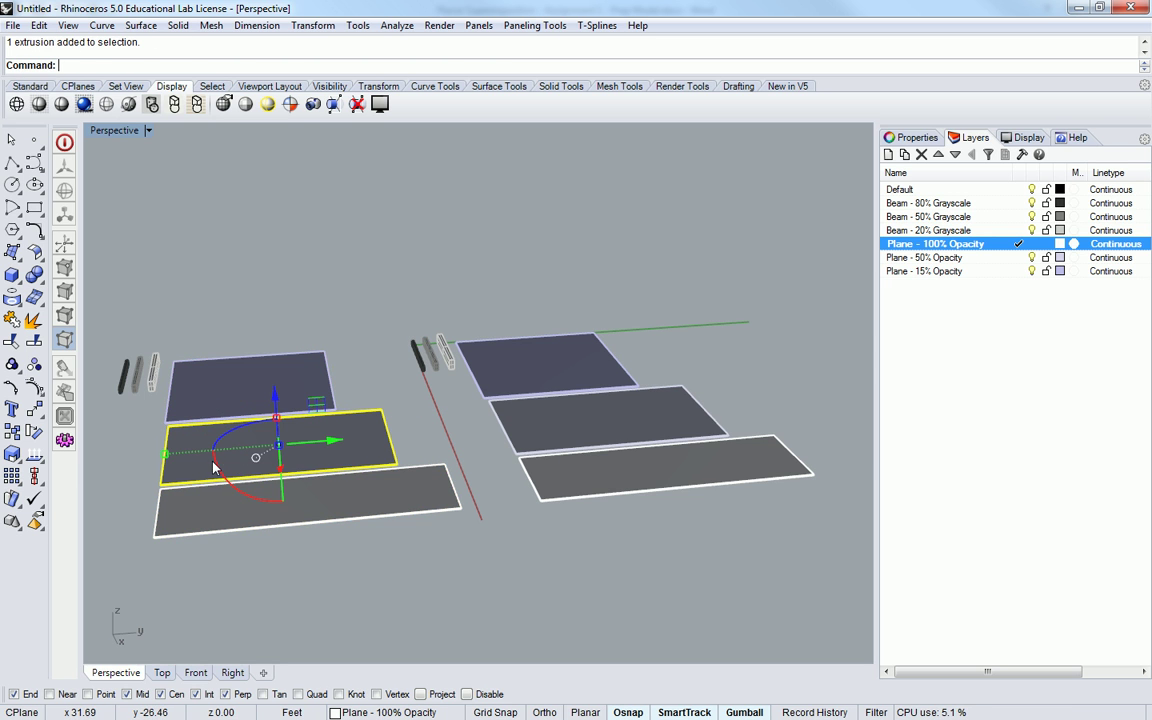
key("ctrl+z")
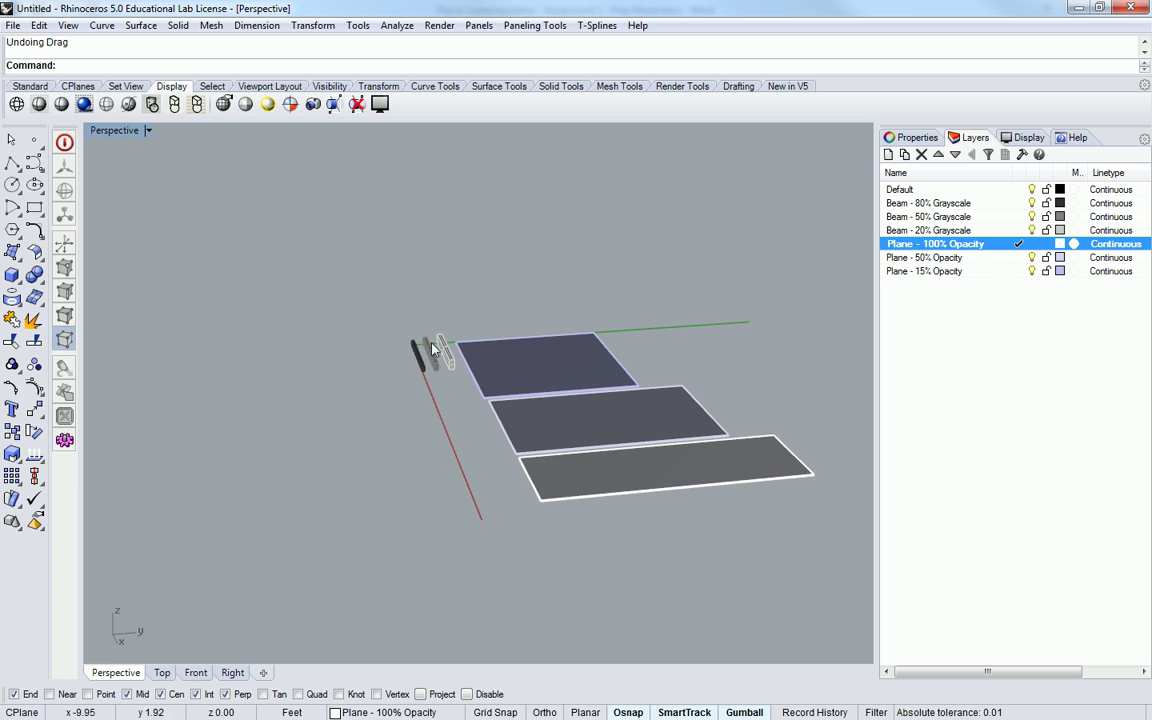
left_click_drag(335, 245, 851, 571)
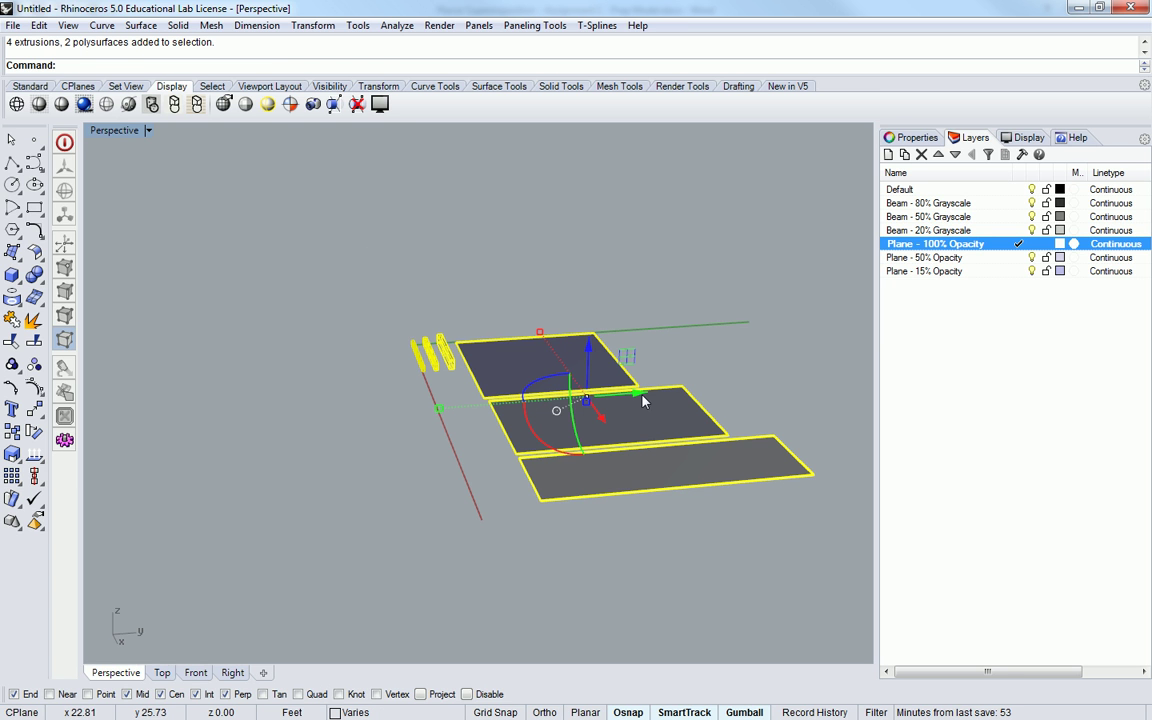
left_click_drag(639, 398, 335, 436)
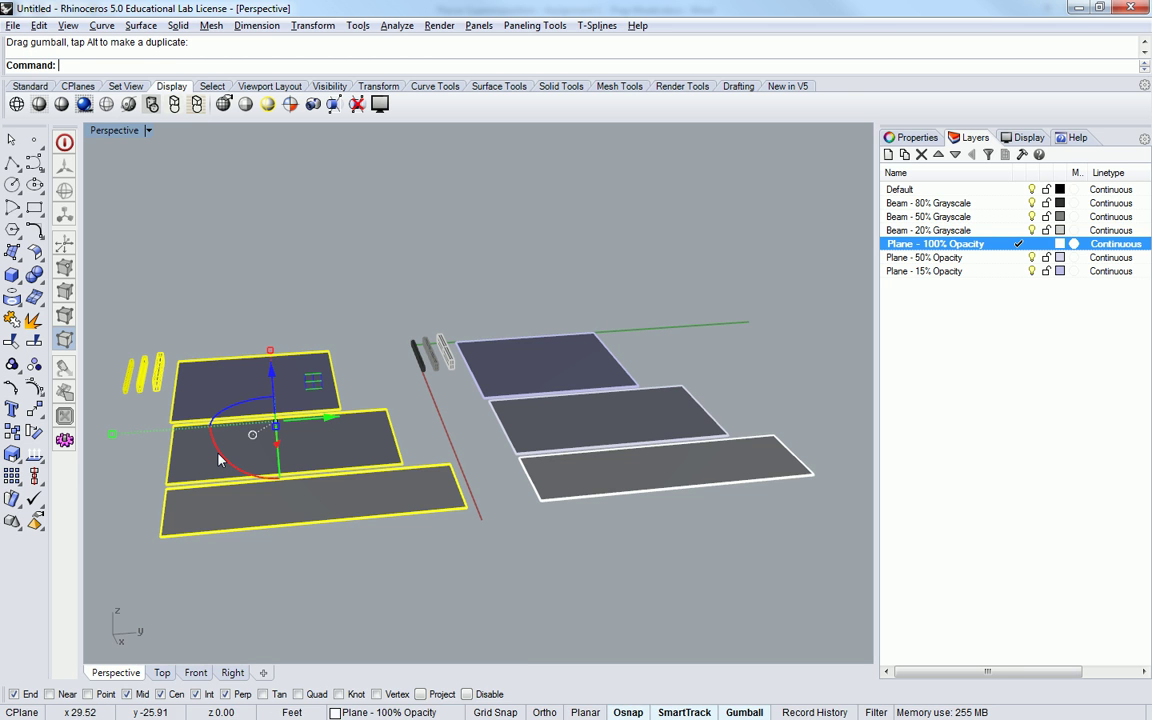
- Rotate the copied set 90° with the gumball's red arc so it stands upright
left_click(215, 450)
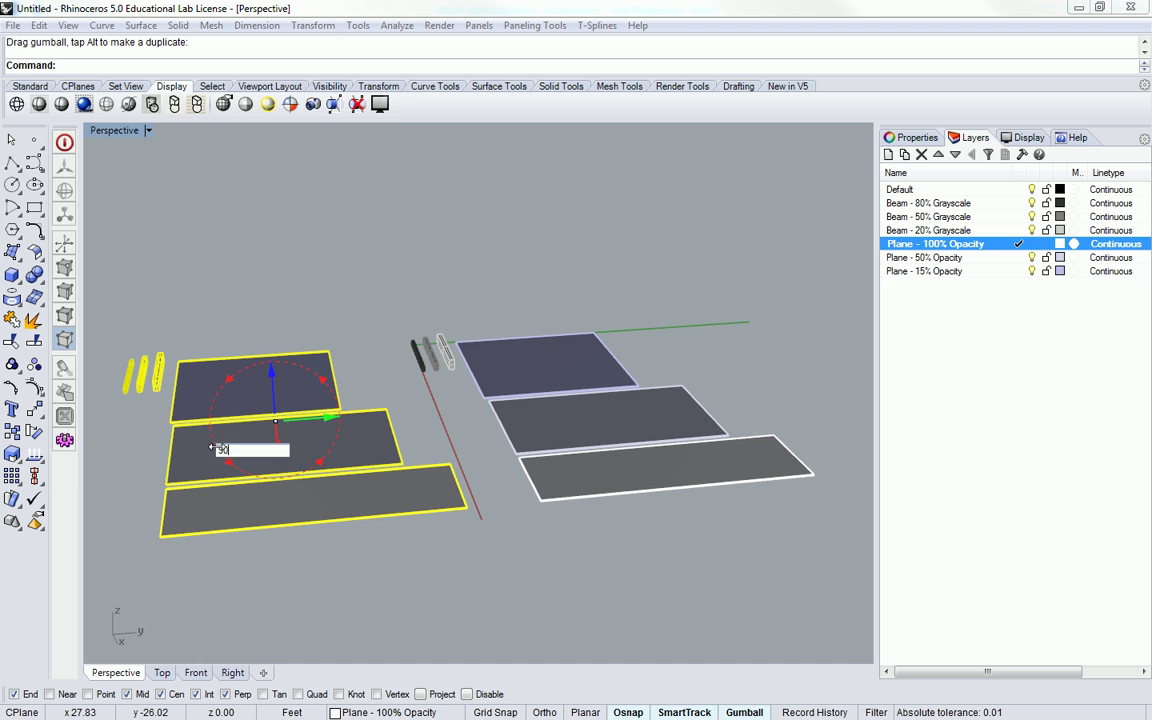
key("Return")
right_click_drag(221, 455, 648, 303)
scroll(296, 428, "down", 3)
scroll(678, 366, "up", 2)
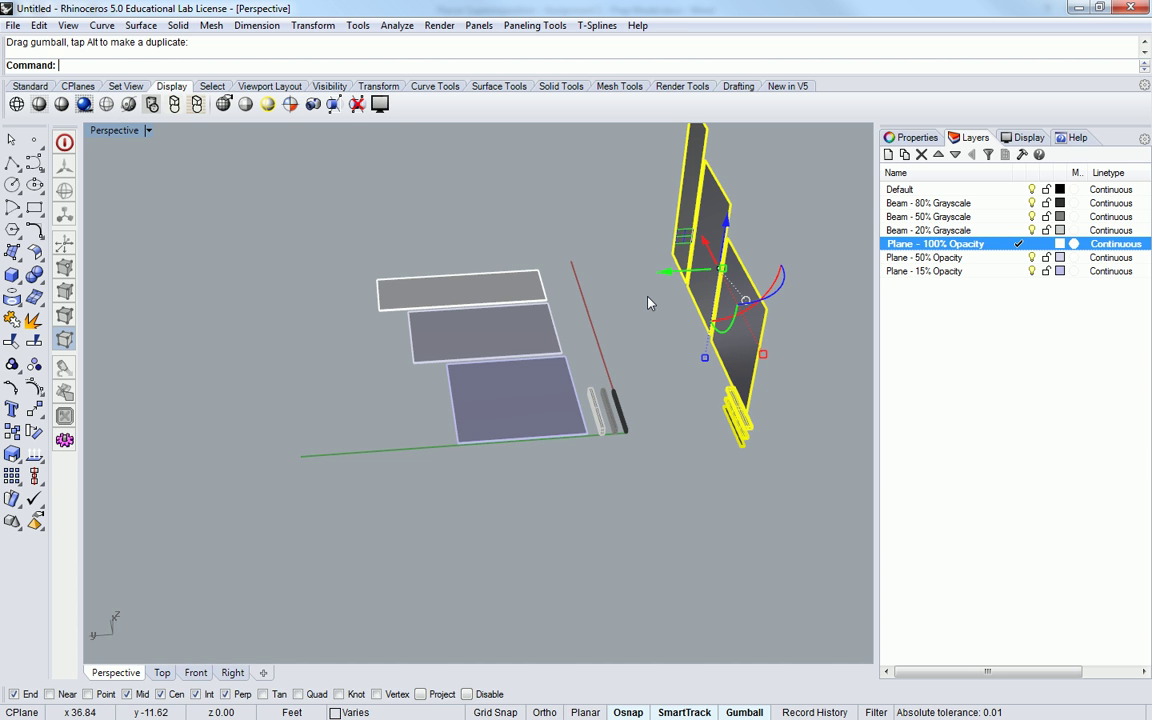
- Turn the upright set another 90° about the vertical using the blue arc
right_click_drag(648, 303, 752, 383)
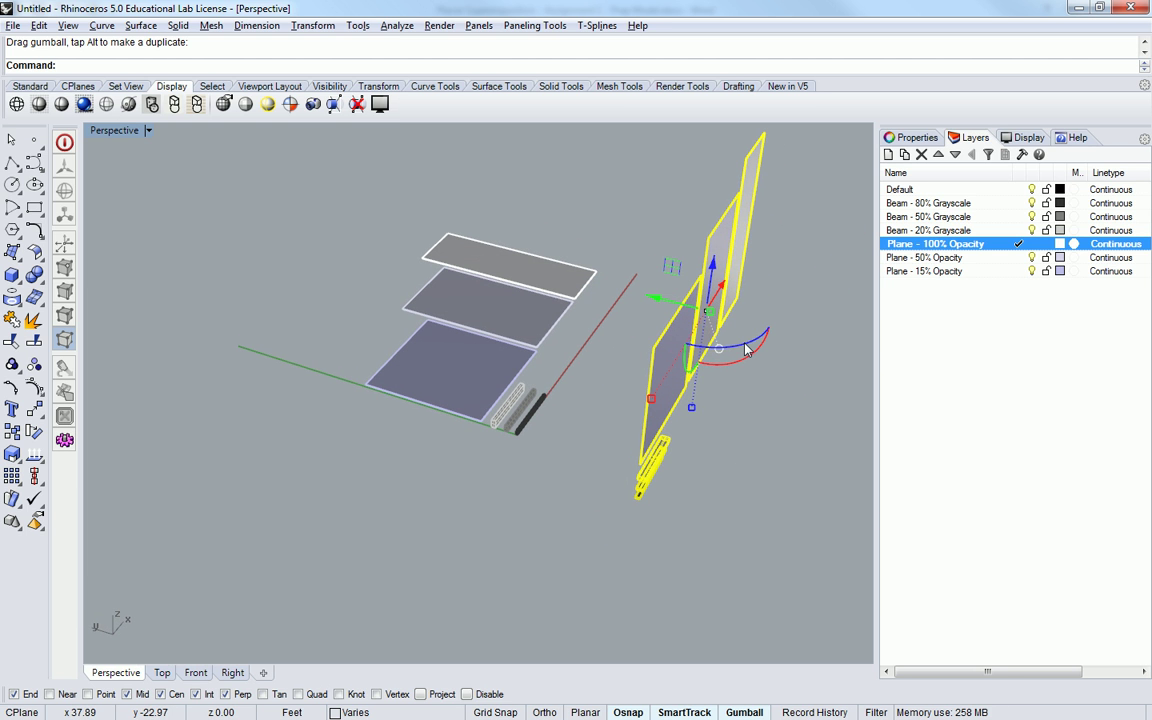
left_click(745, 348)
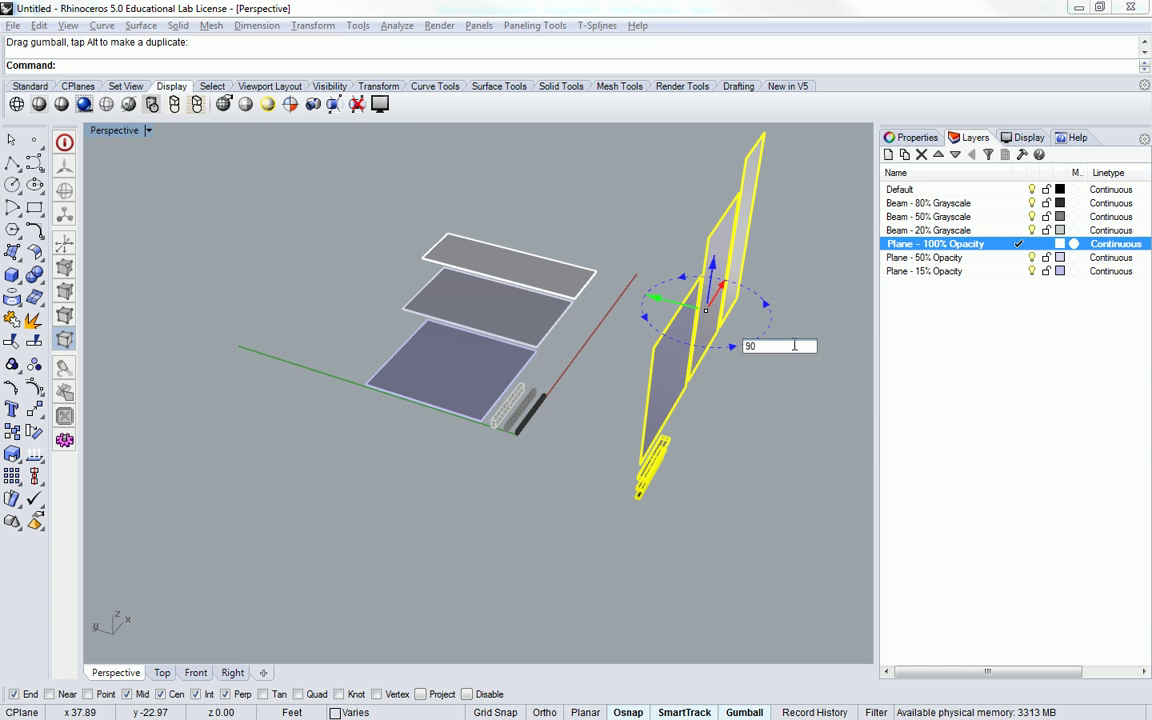
type("90")
key("Return")
- Move the upright plane-and-beam set away from the other sets
scroll(714, 309, "down", 3)
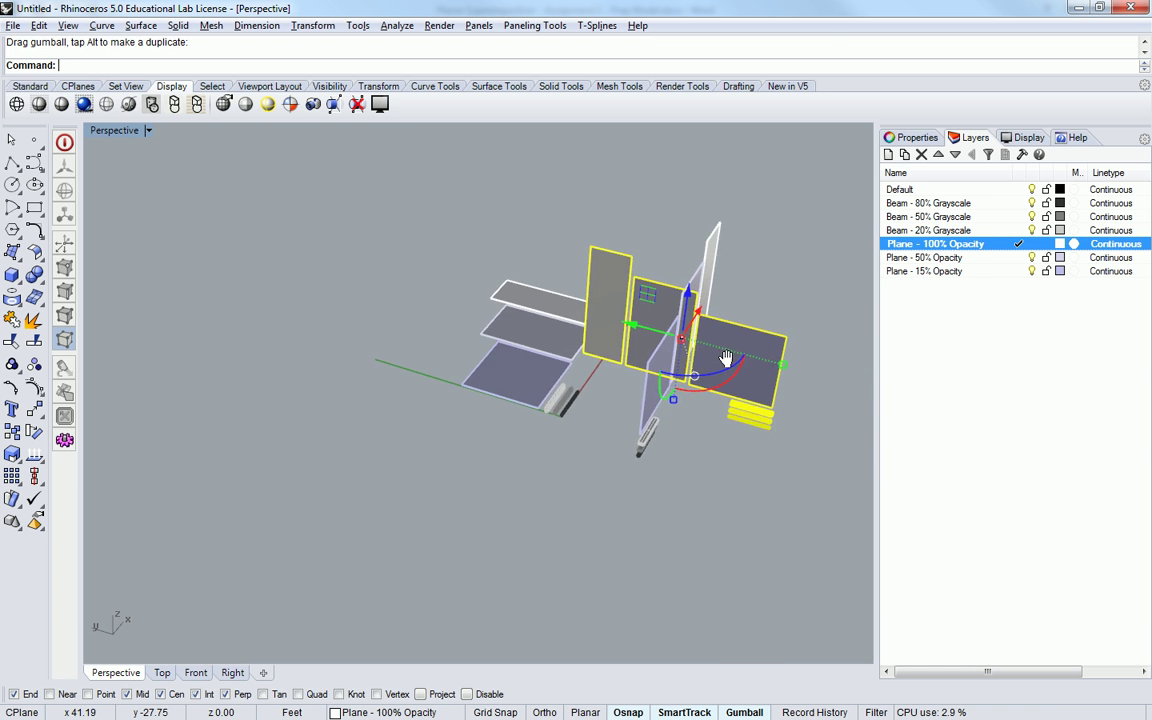
right_click_drag(725, 357, 705, 490)
left_click_drag(705, 492, 454, 507)
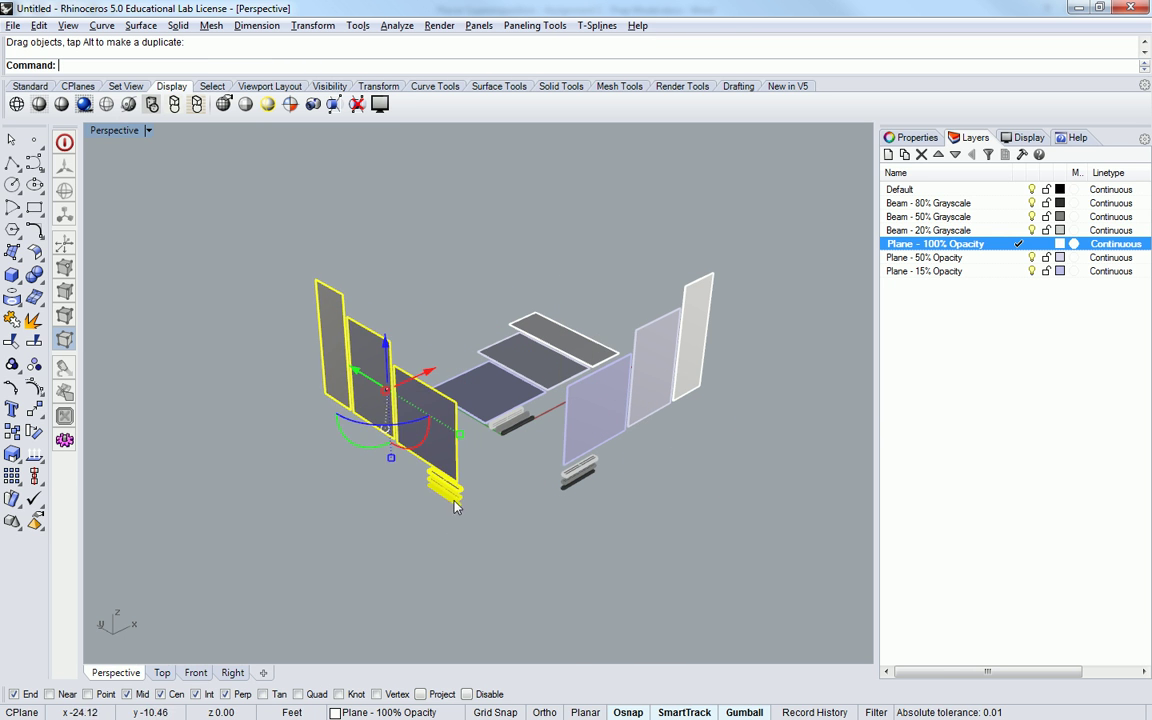
left_click(720, 476)
- Raise the flat plane-and-beam set upward with the gumball Z arrow
right_click_drag(720, 476, 307, 428)
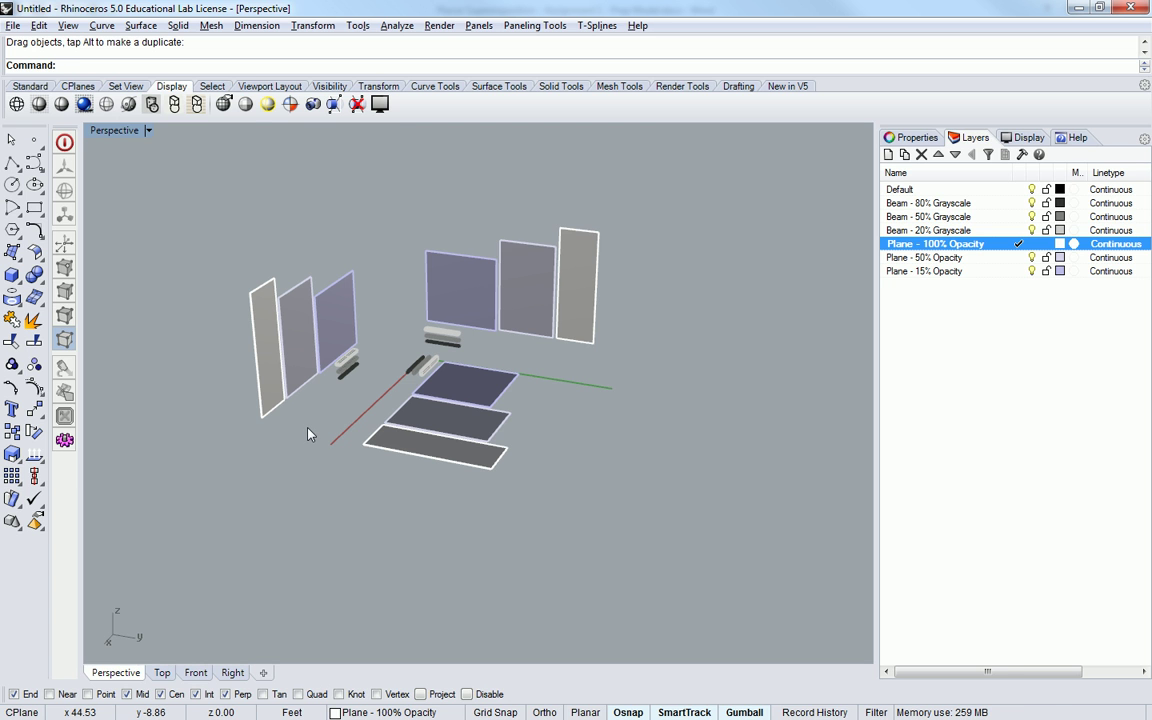
right_click_drag(445, 368, 428, 424)
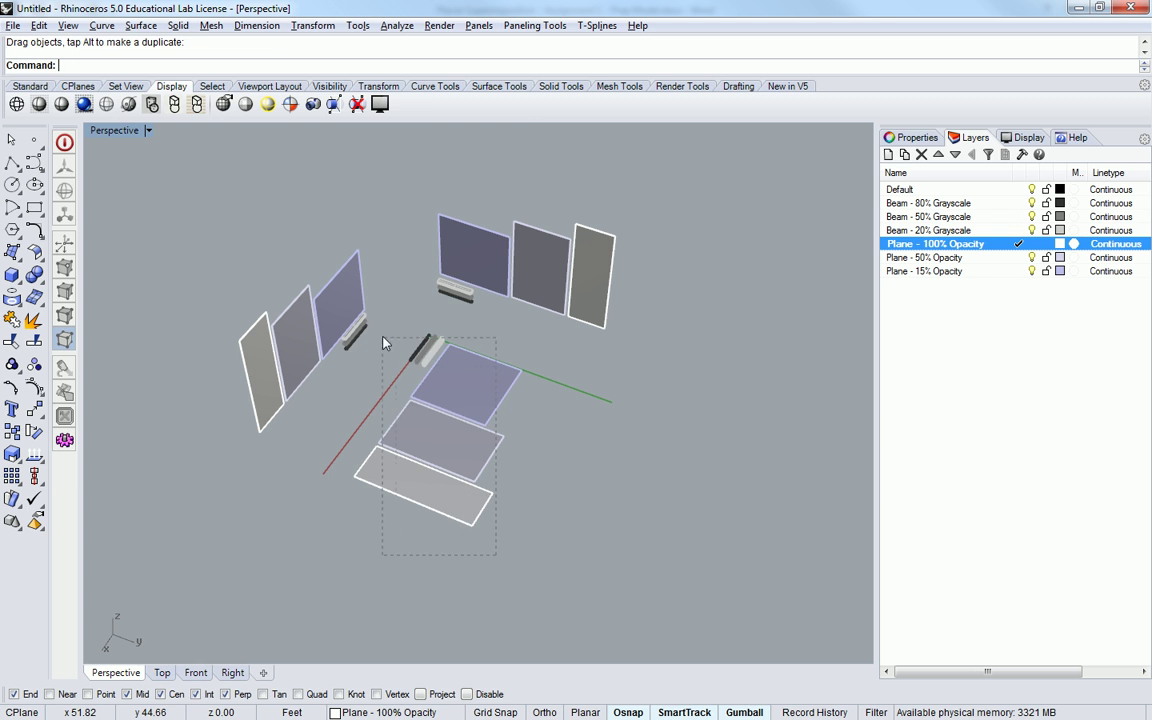
left_click_drag(383, 343, 434, 225)
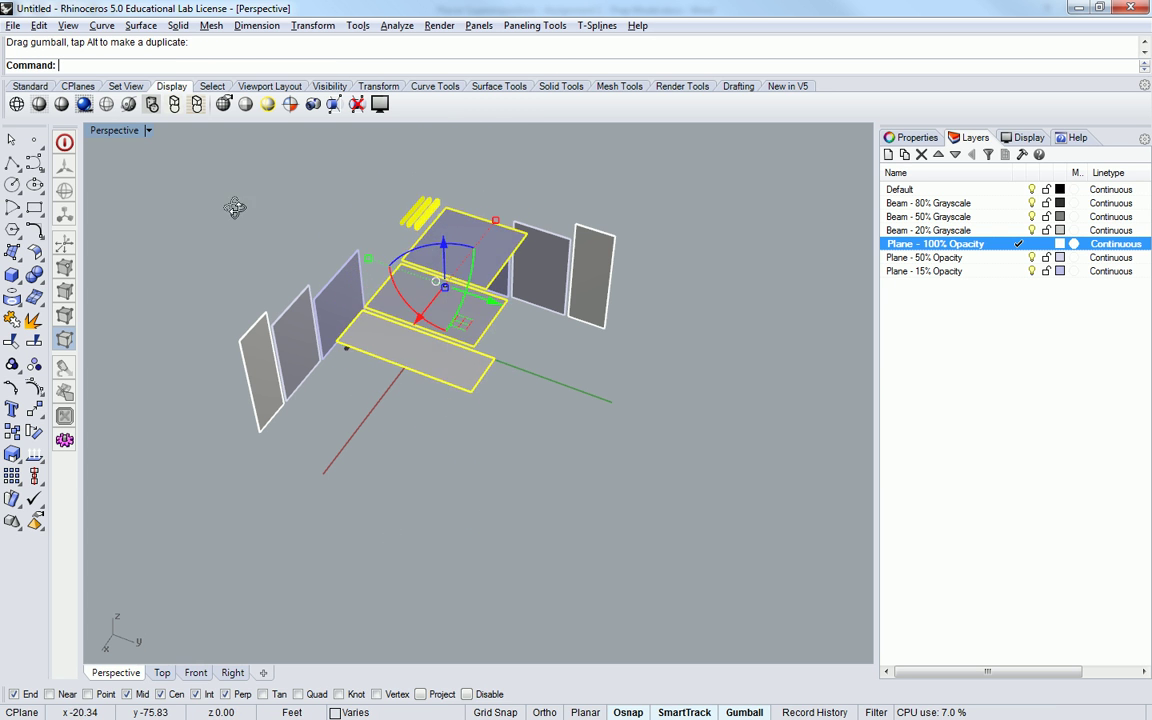
- Select every plane and beam and shift the whole arrangement left of the origin
right_click_drag(234, 207, 329, 188)
left_click_drag(329, 182, 751, 442)
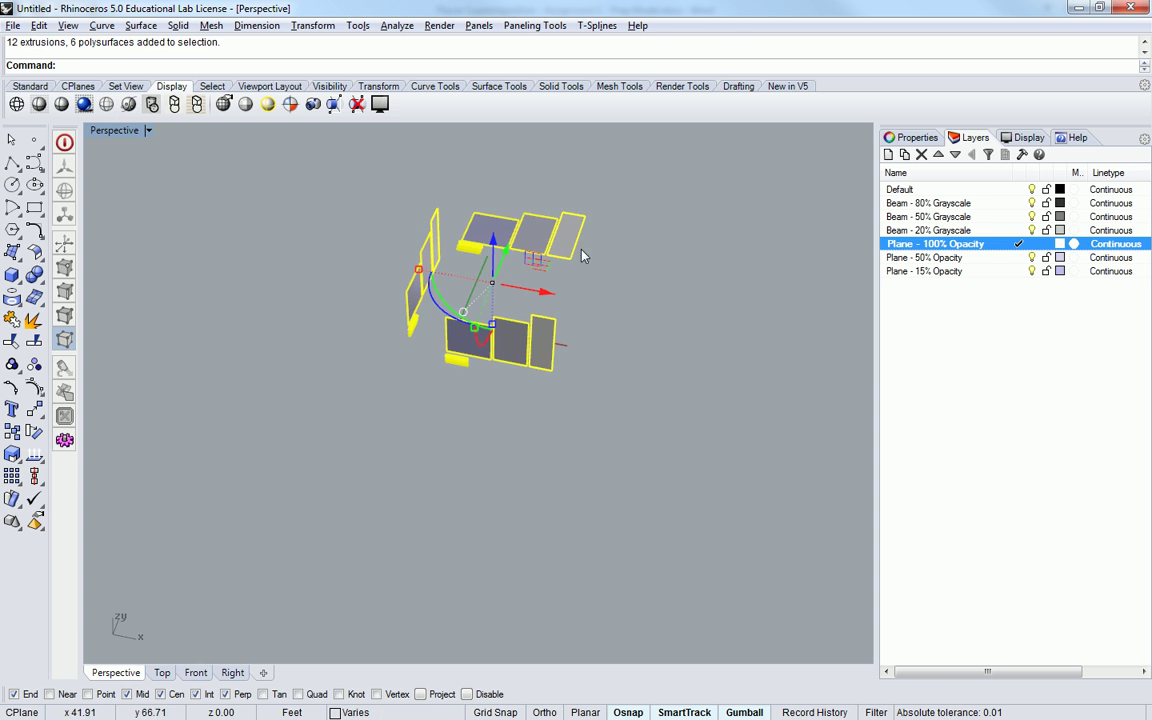
left_click_drag(583, 257, 341, 352)
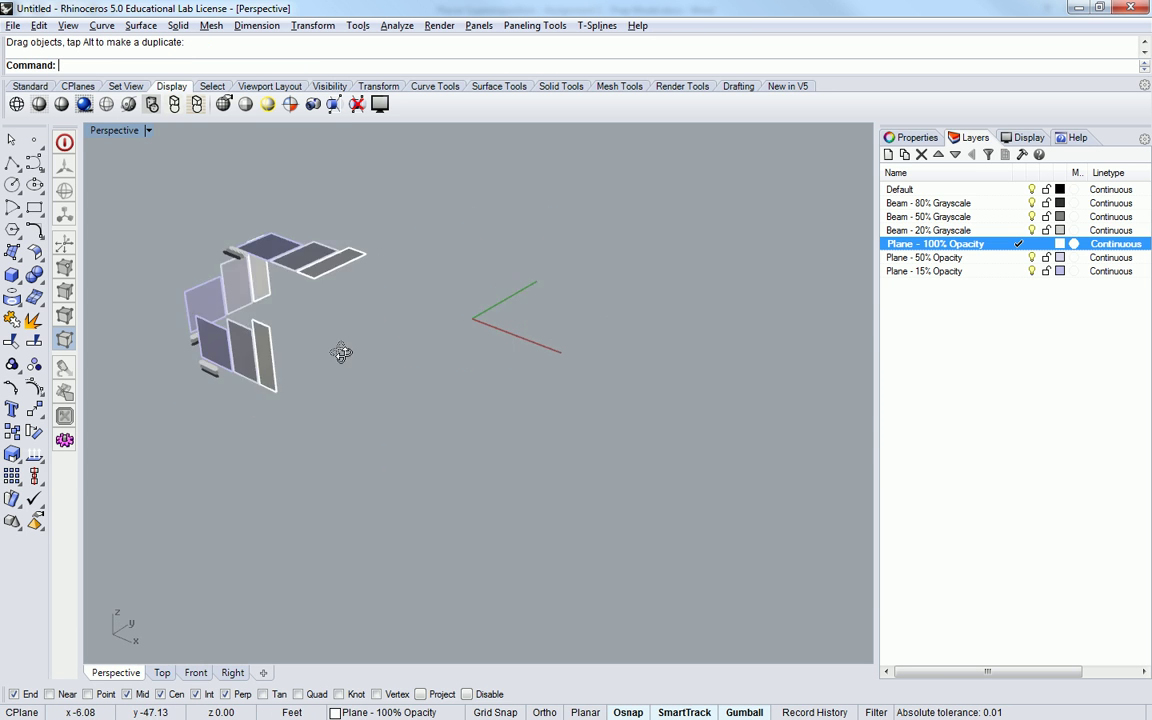
scroll(300, 280, "up", 6)
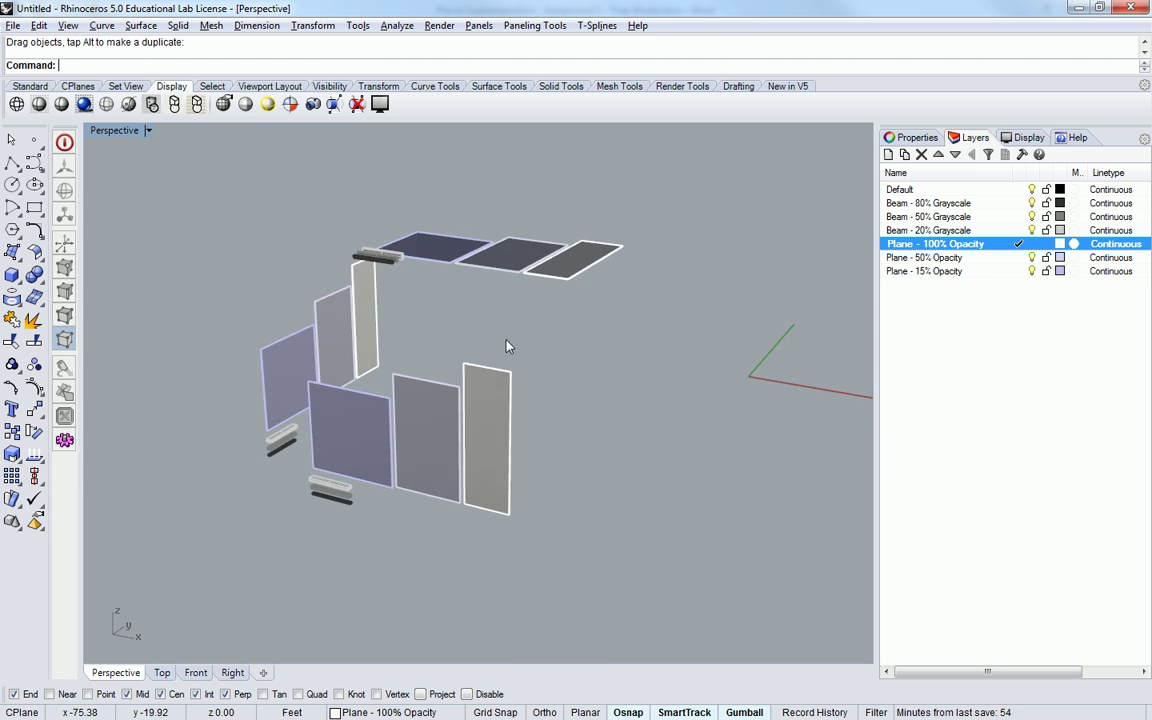
right_click_drag(507, 346, 175, 468, "shift")
left_click(172, 478)
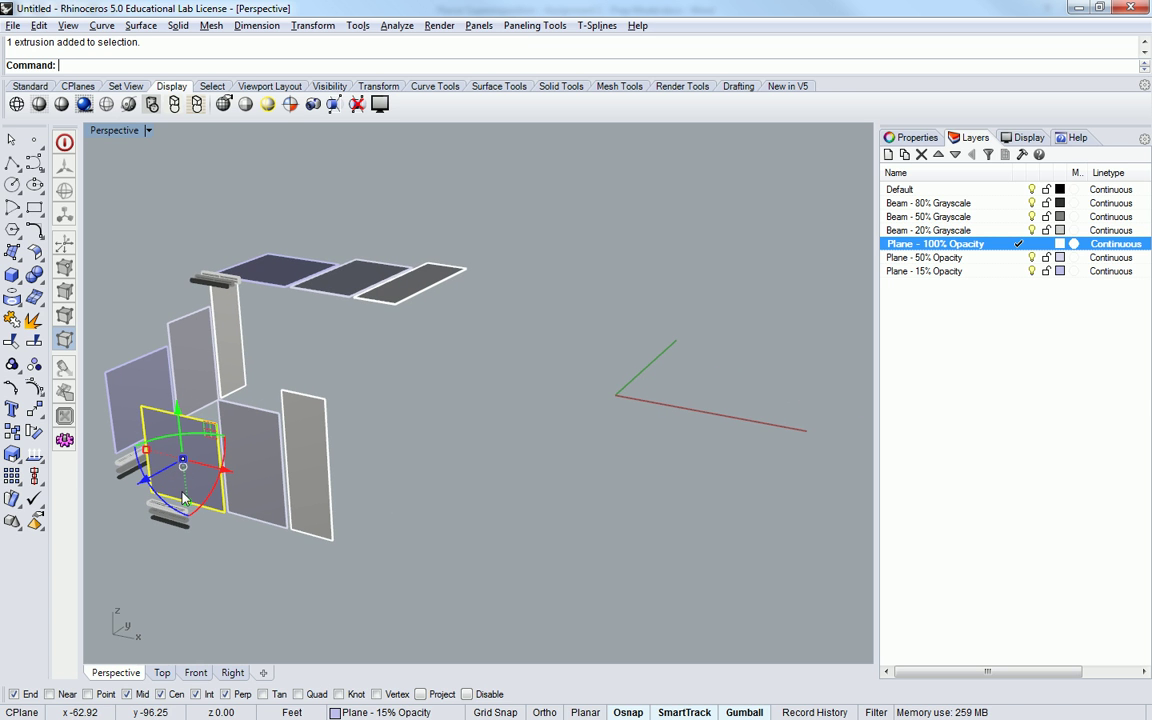
key("m")
key("Return")
left_click(150, 492)
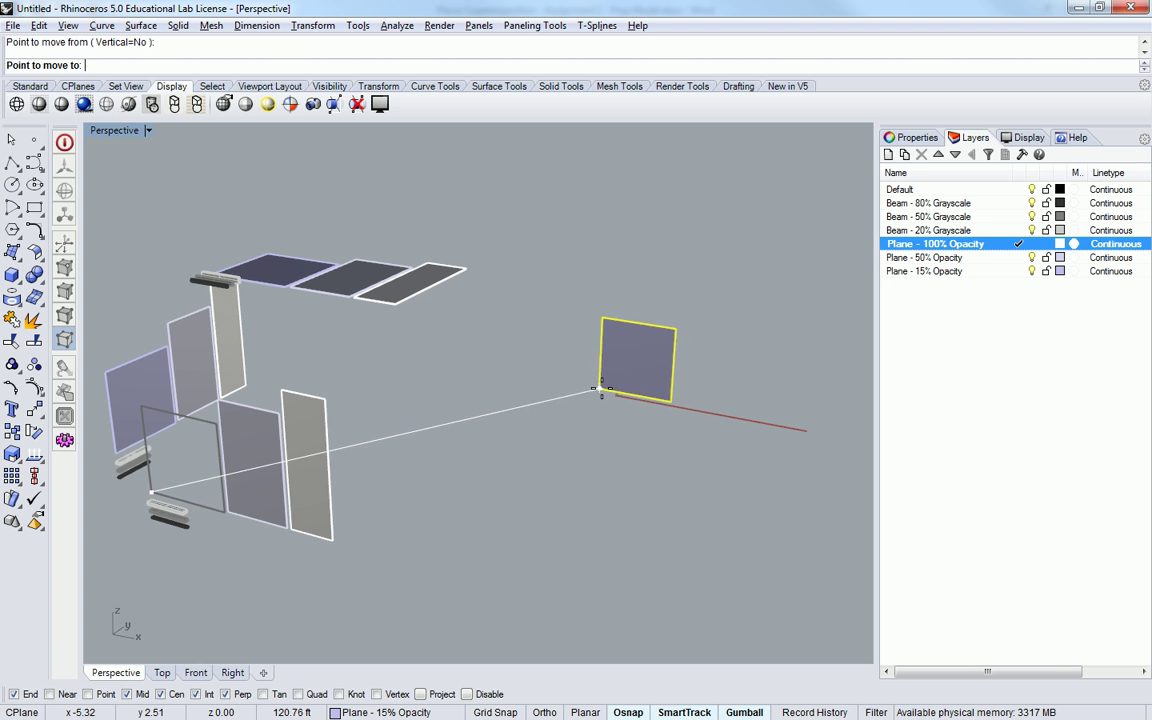
type("0")
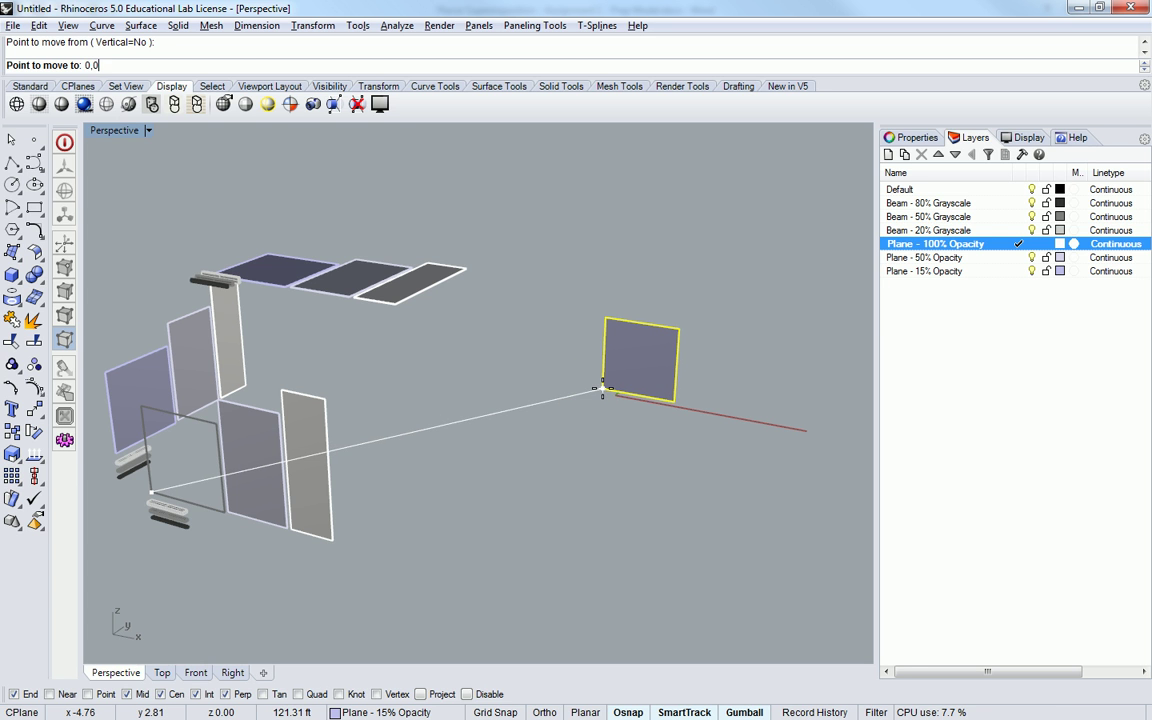
type(",0")
key("Return")
right_click_drag(602, 392, 566, 360)
key("Escape")
scroll(566, 360, "down", 5)
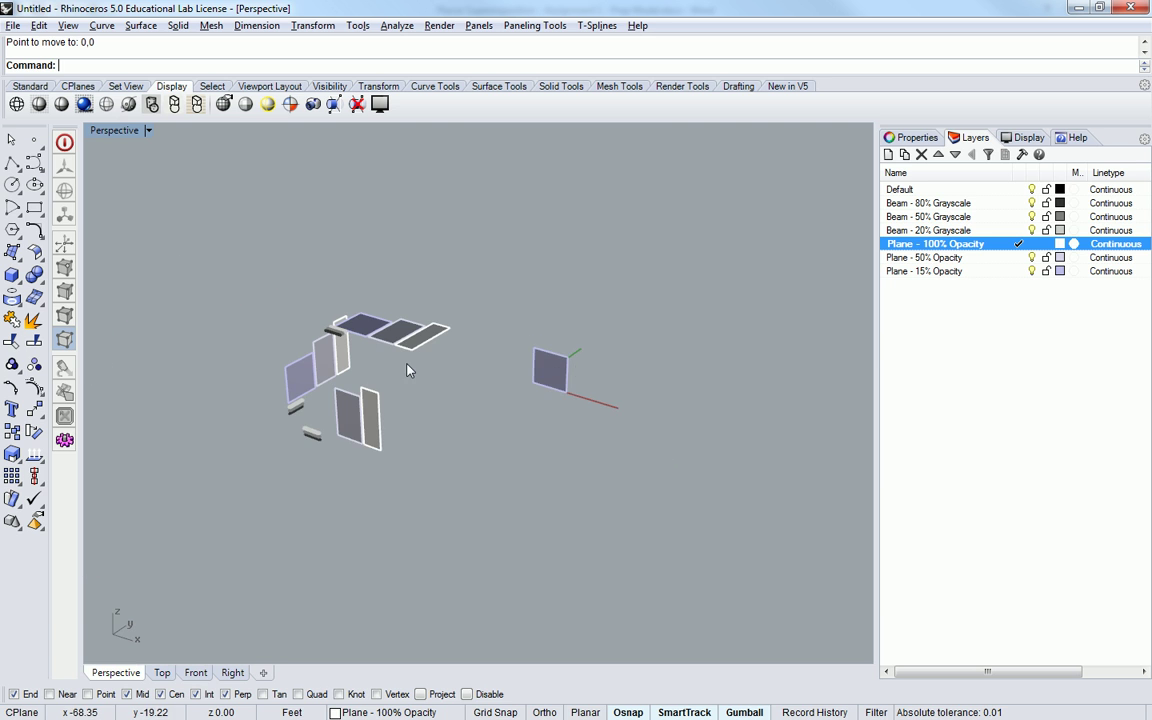
key("ctrl+z")
right_click_drag(406, 368, 295, 362)
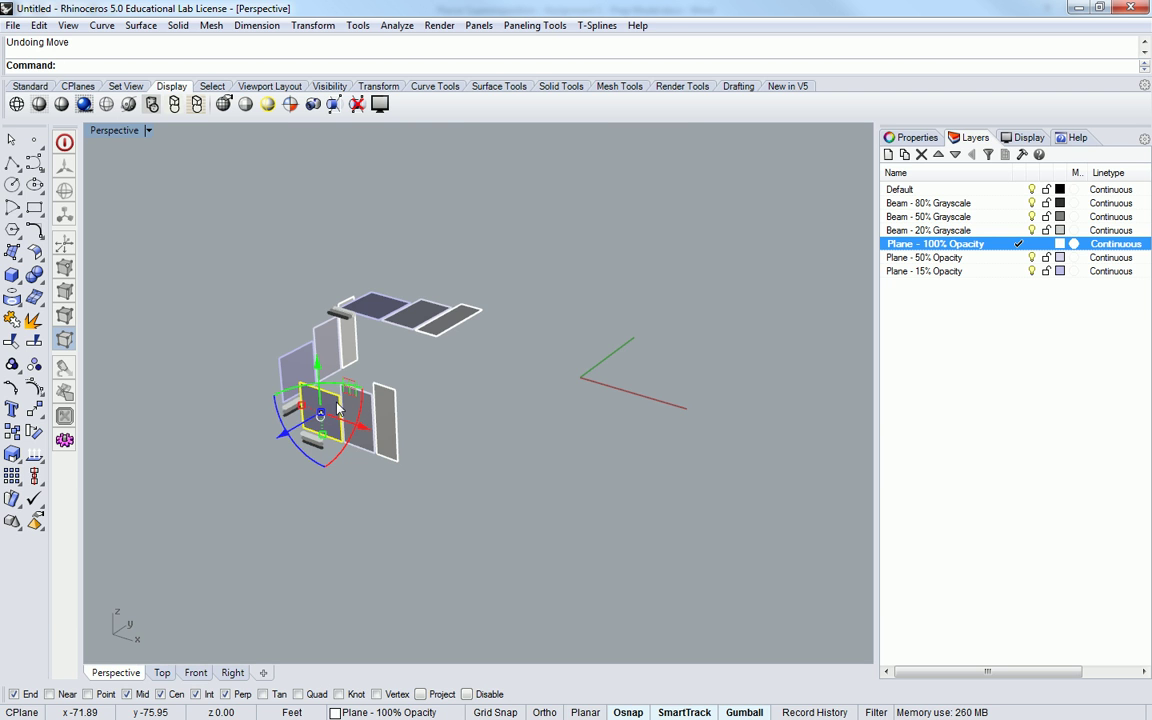
- Select the front-left 15% opacity plane and drag it up beside the top panels
scroll(340, 408, "up", 2)
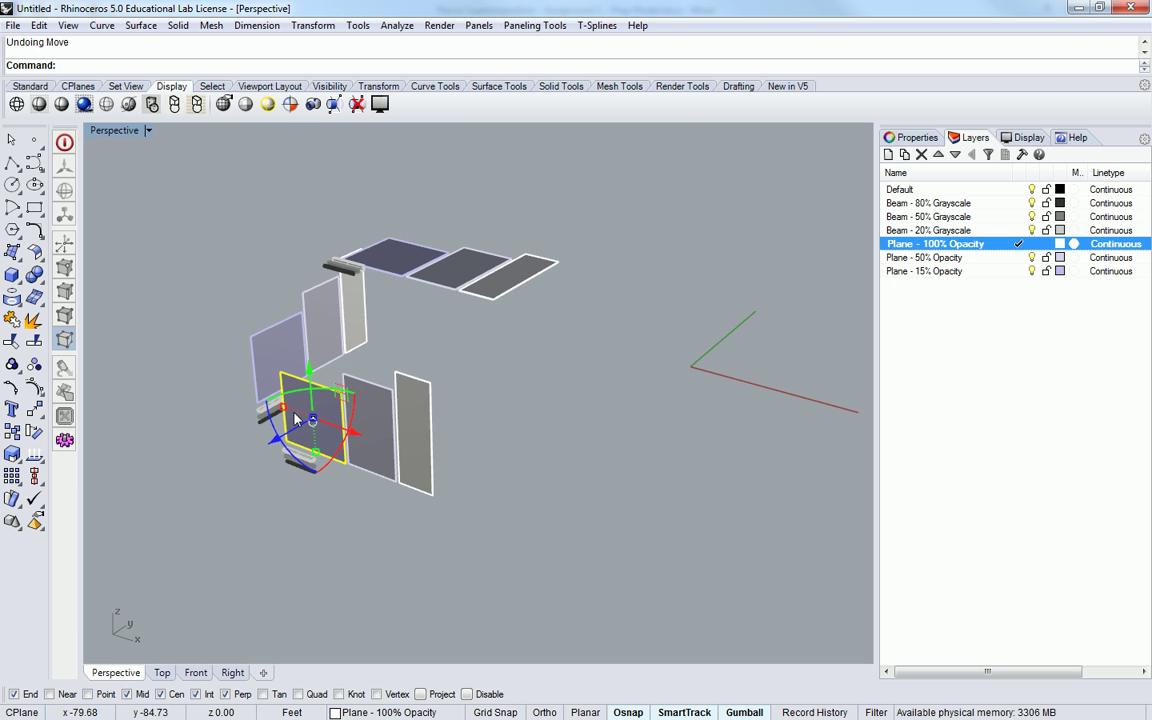
key("Escape")
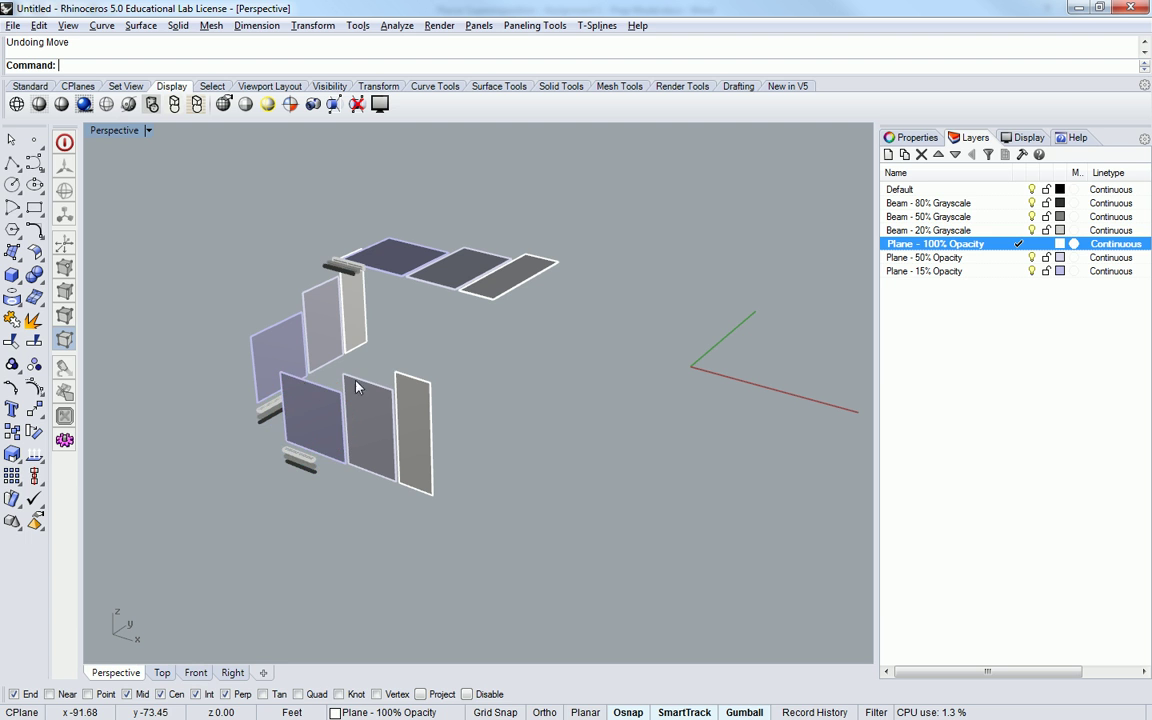
left_click(305, 415)
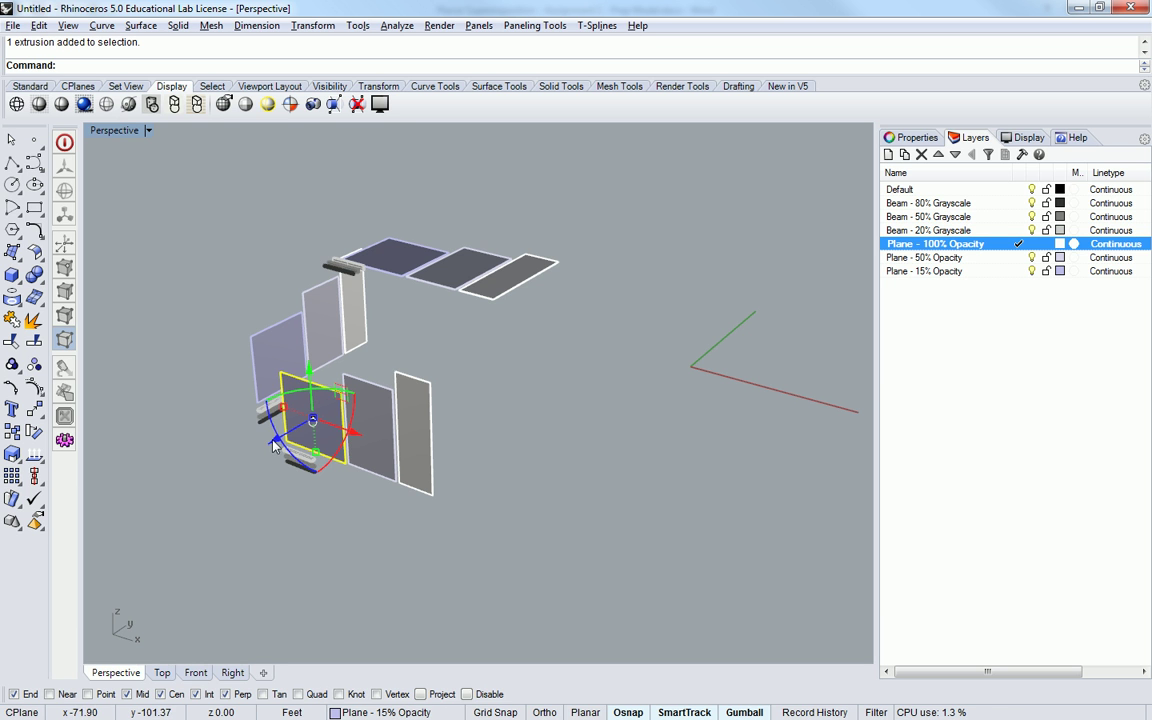
left_click_drag(276, 446, 475, 395)
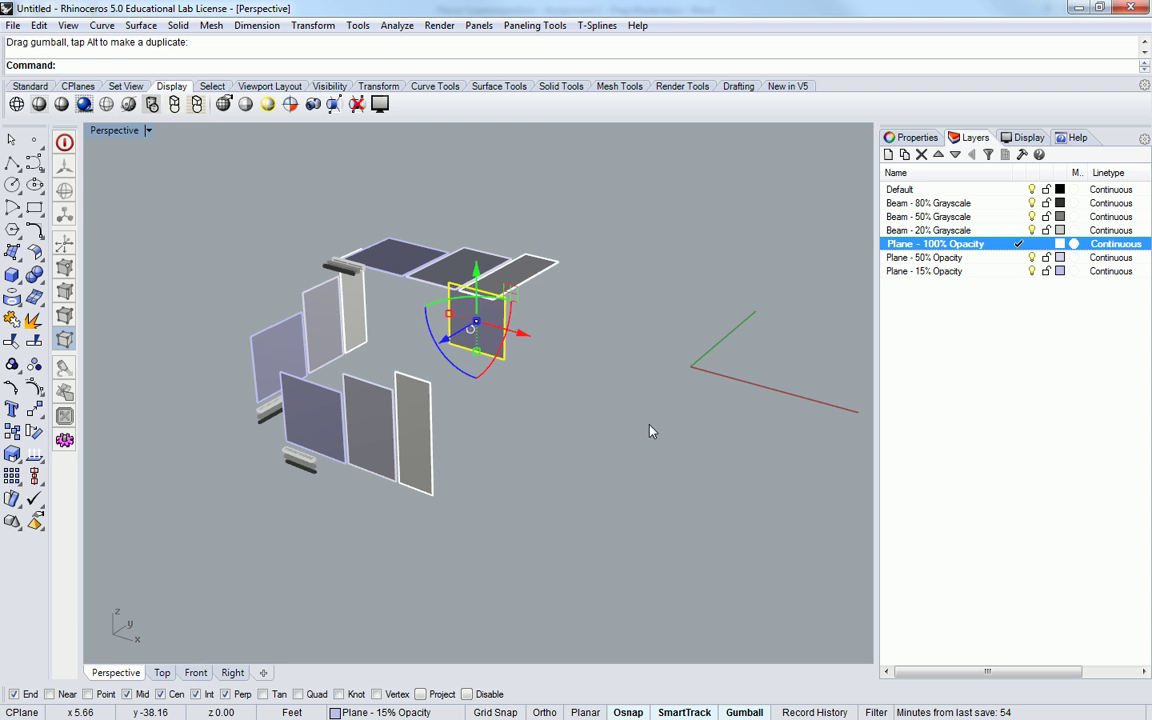
type("m")
key("Return")
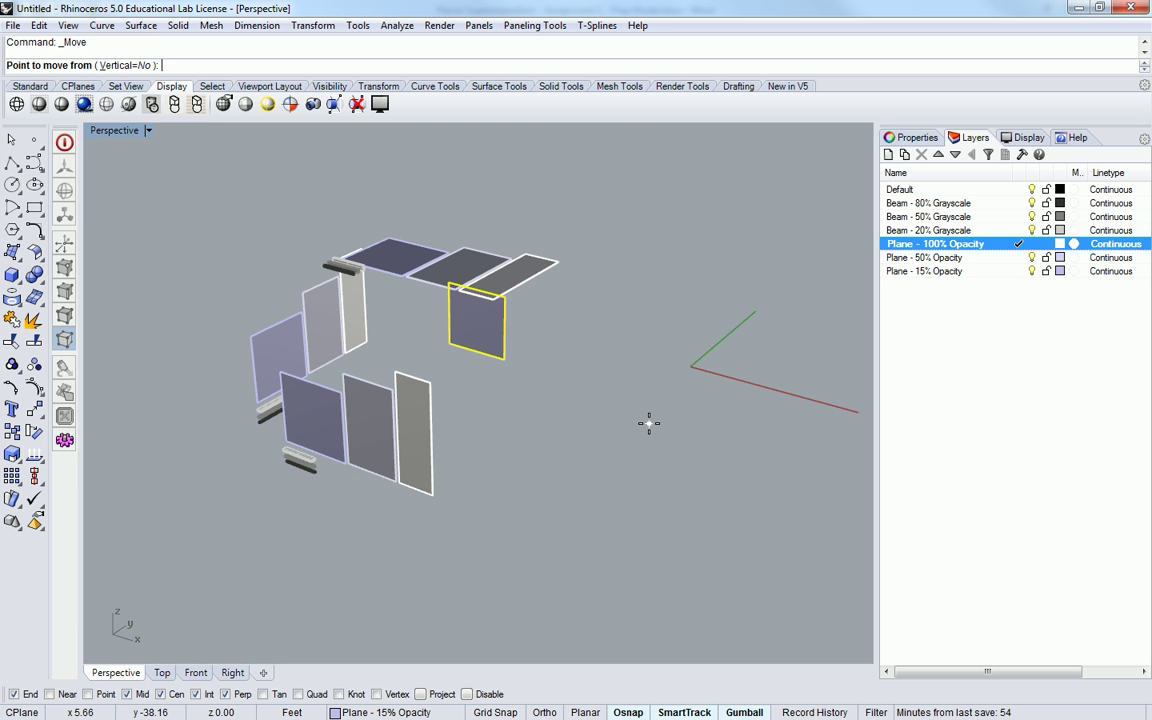
key("Escape")
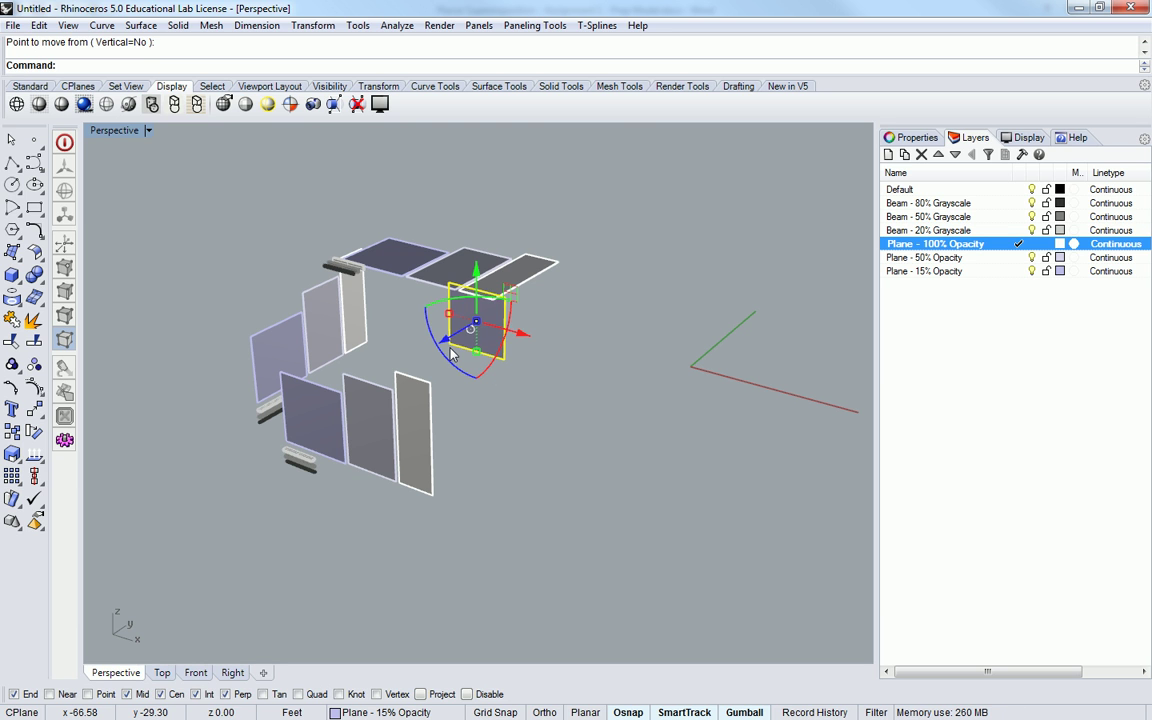
- Move the plane from its corner point to the origin at 0,0
type("move")
key("Return")
left_click(449, 345)
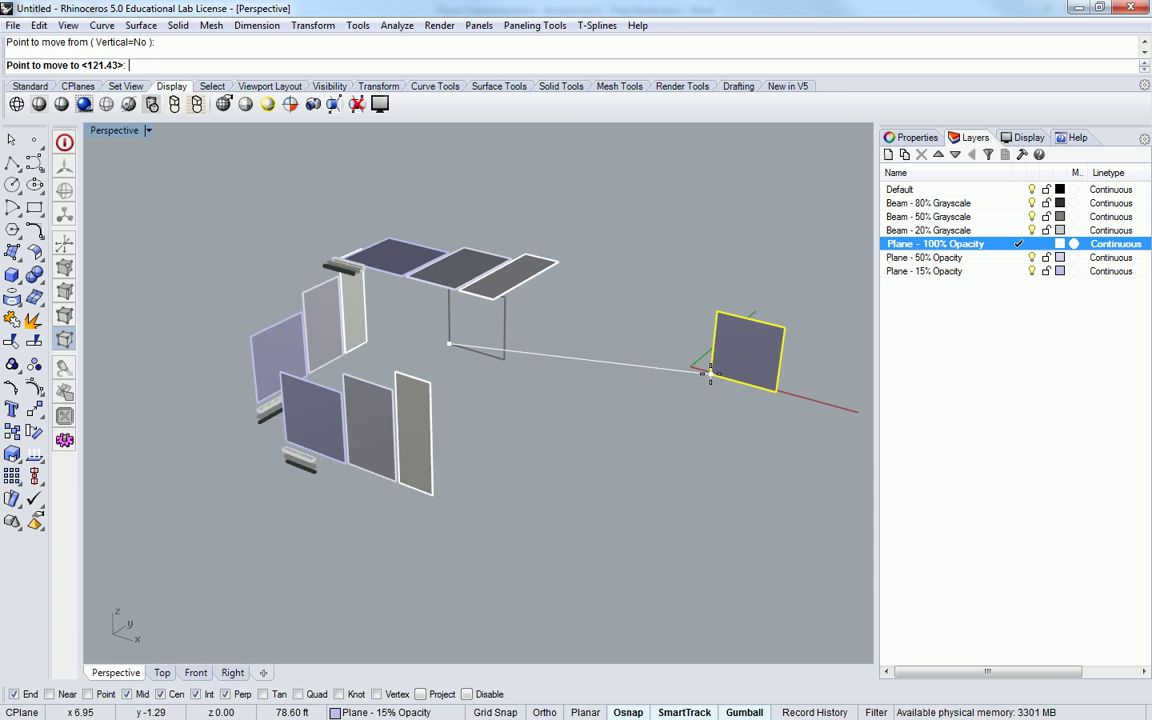
type("0,0")
key("Return")
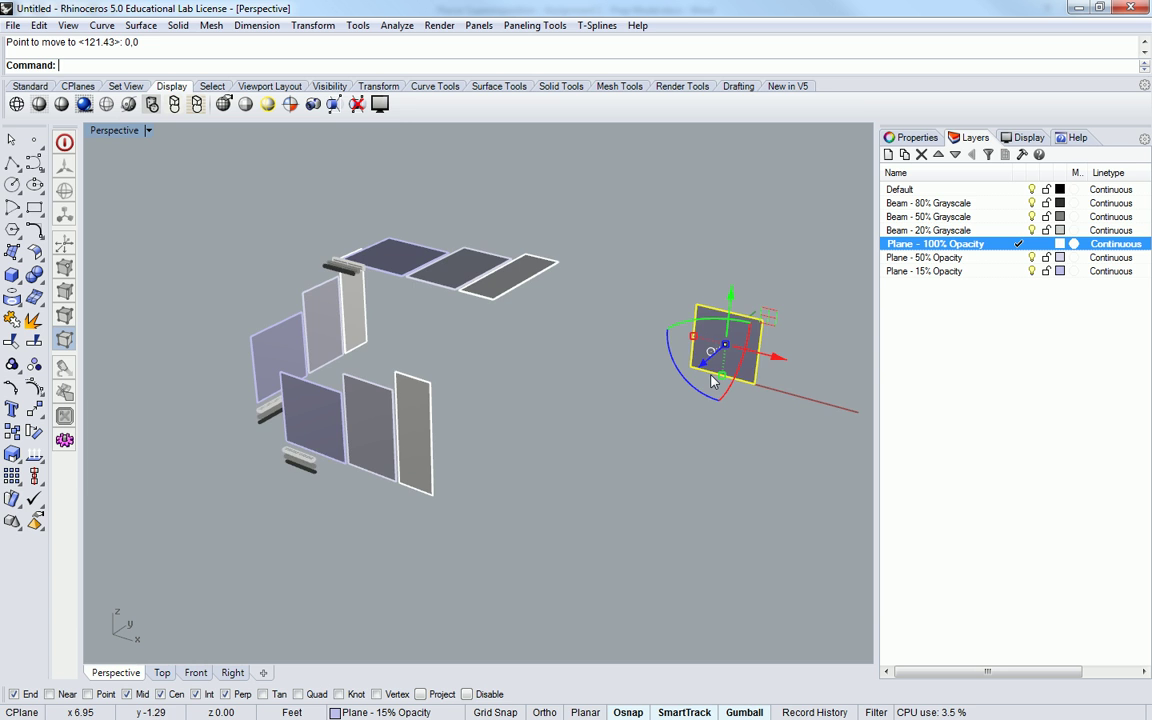
right_click_drag(715, 378, 523, 398, "shift")
scroll(694, 380, "up", 4)
scroll(694, 380, "down", 4)
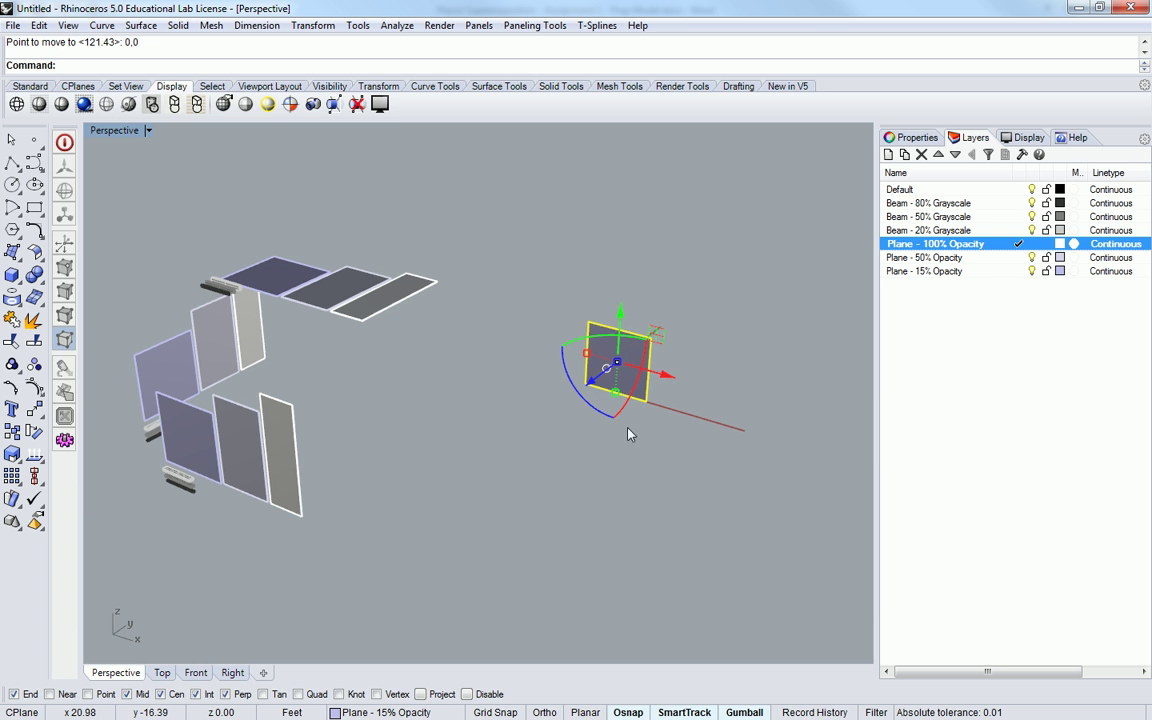
left_click(618, 430)
right_click_drag(618, 430, 513, 358)
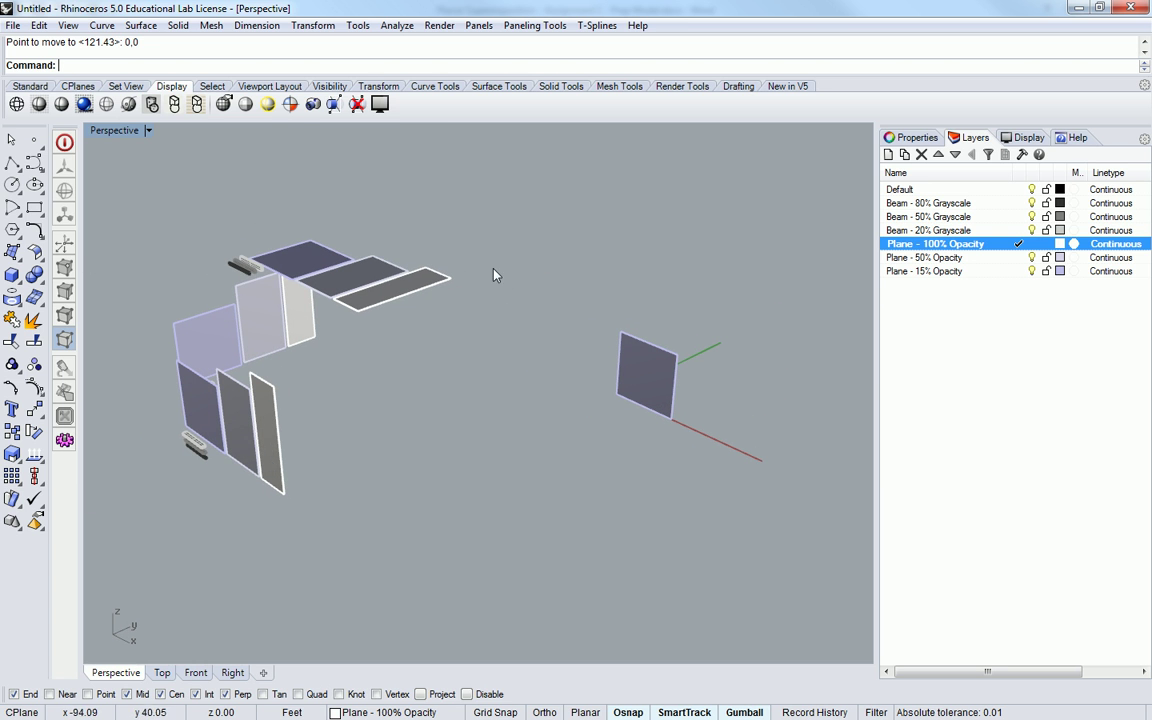
- Window-select the beam and plane group and drag it farther left, then deselect it
left_click_drag(103, 195, 465, 505)
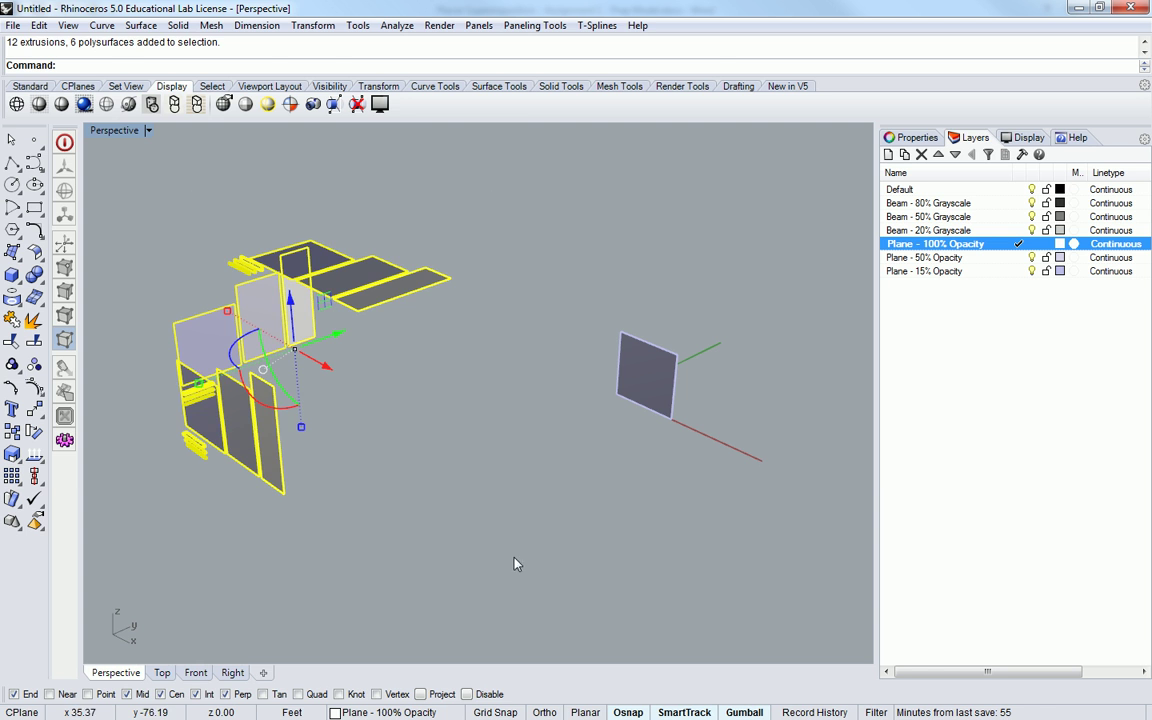
left_click_drag(270, 478, 770, 453)
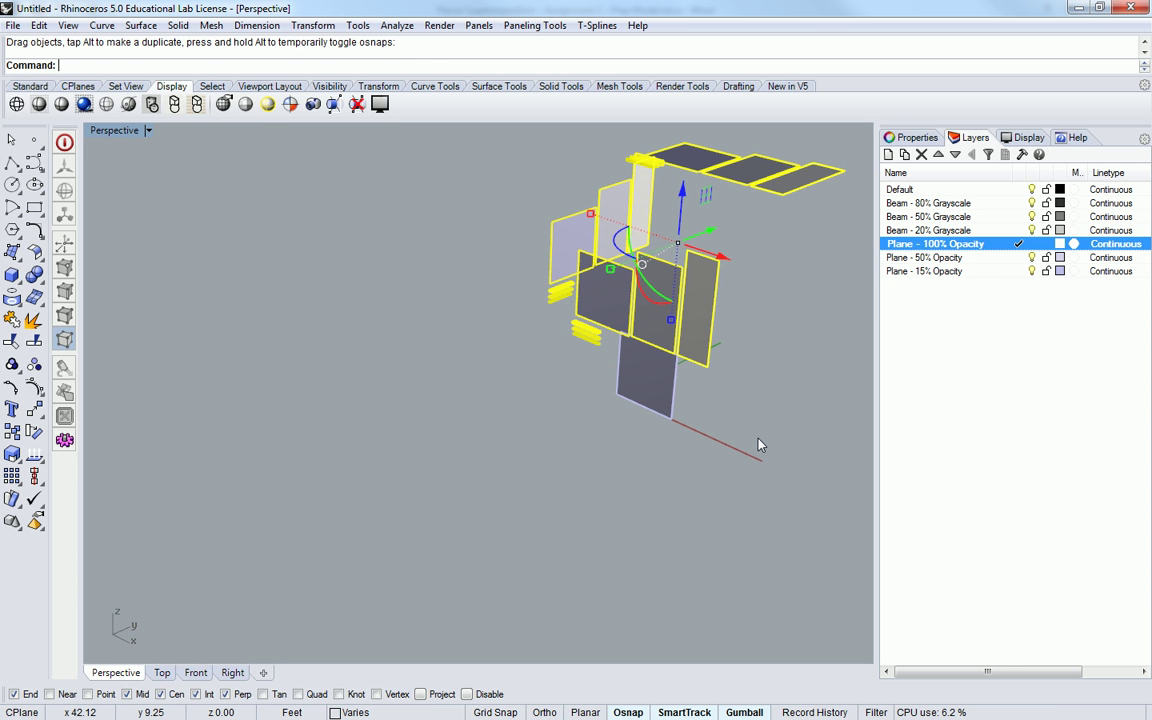
left_click_drag(688, 312, 490, 428)
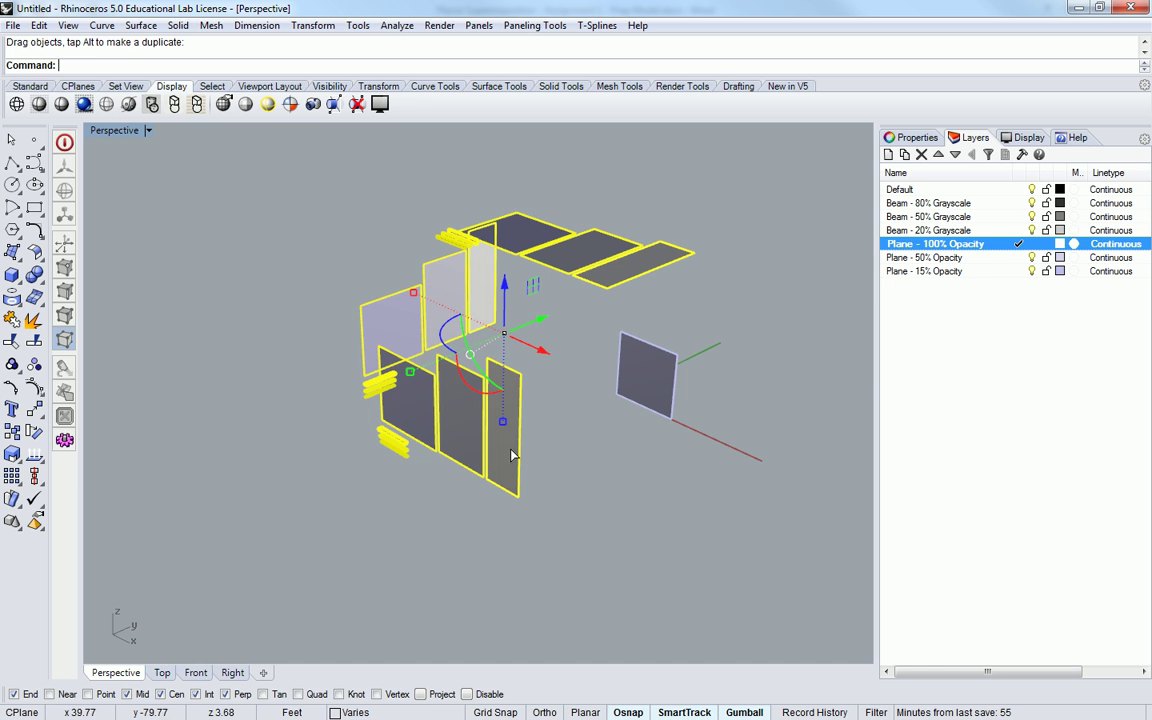
left_click_drag(514, 458, 266, 483)
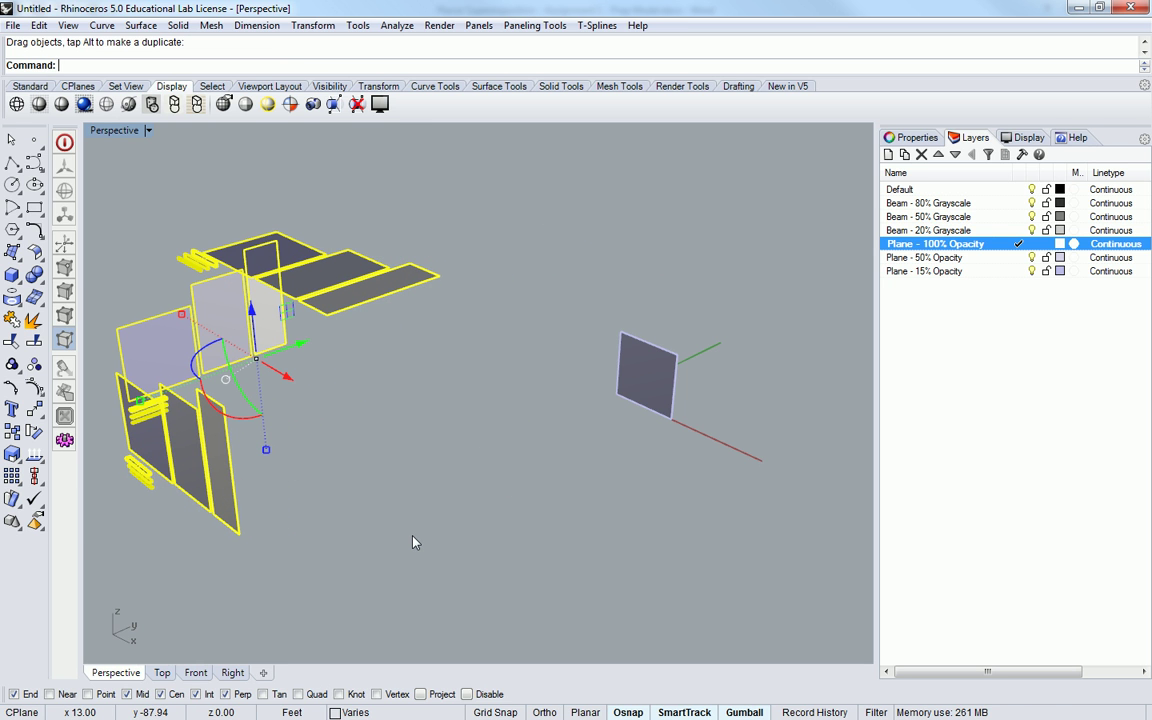
left_click(415, 541)
right_click_drag(415, 541, 492, 374)
- Copy the lower-left 20% grayscale beam, using its end midpoint as the base point
scroll(308, 455, "up", 5)
left_click(310, 455)
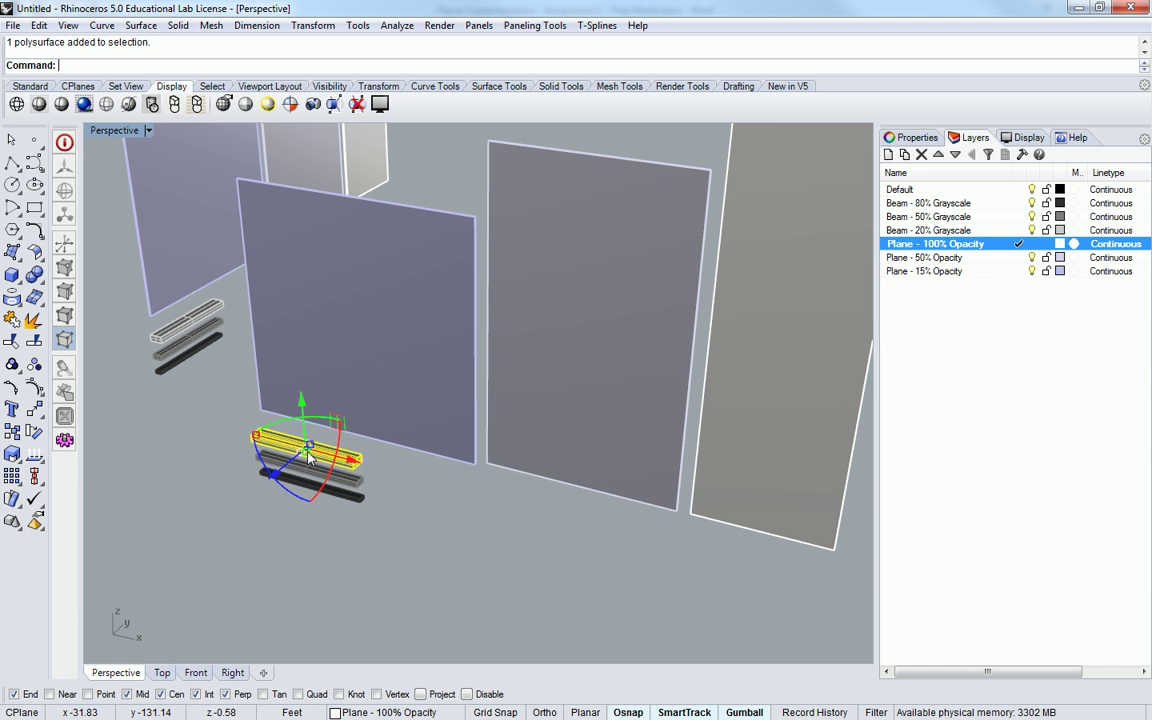
type("CO")
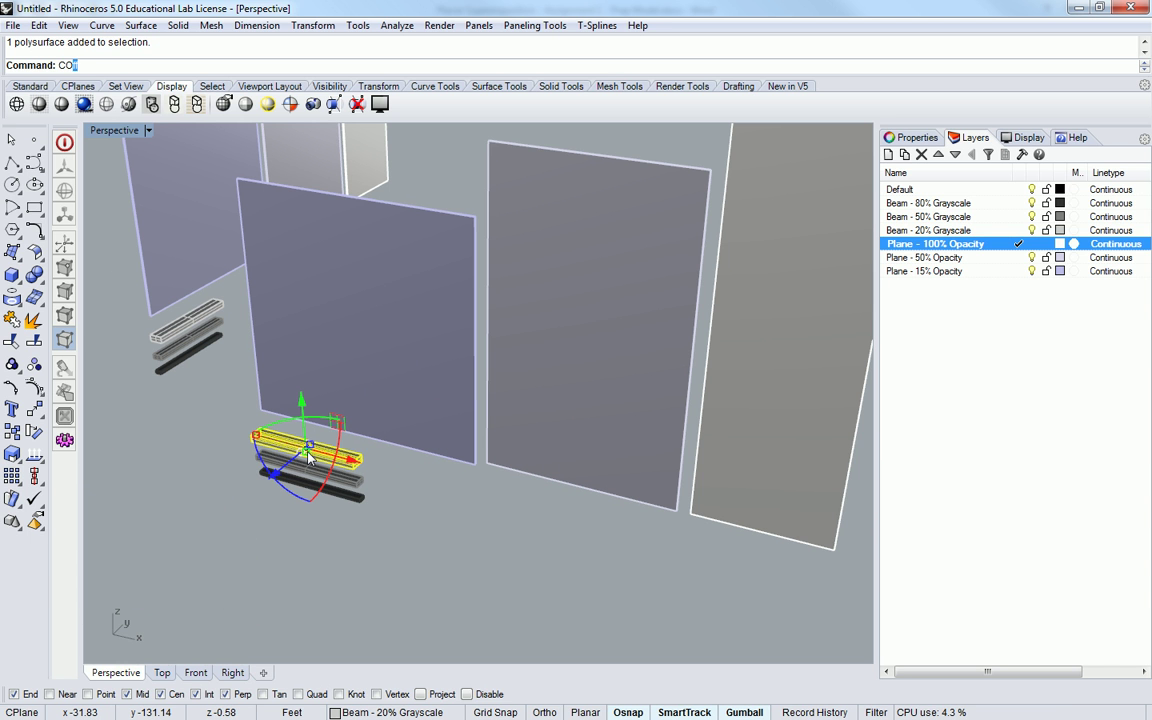
type("py")
key("Return")
scroll(252, 450, "up", 3)
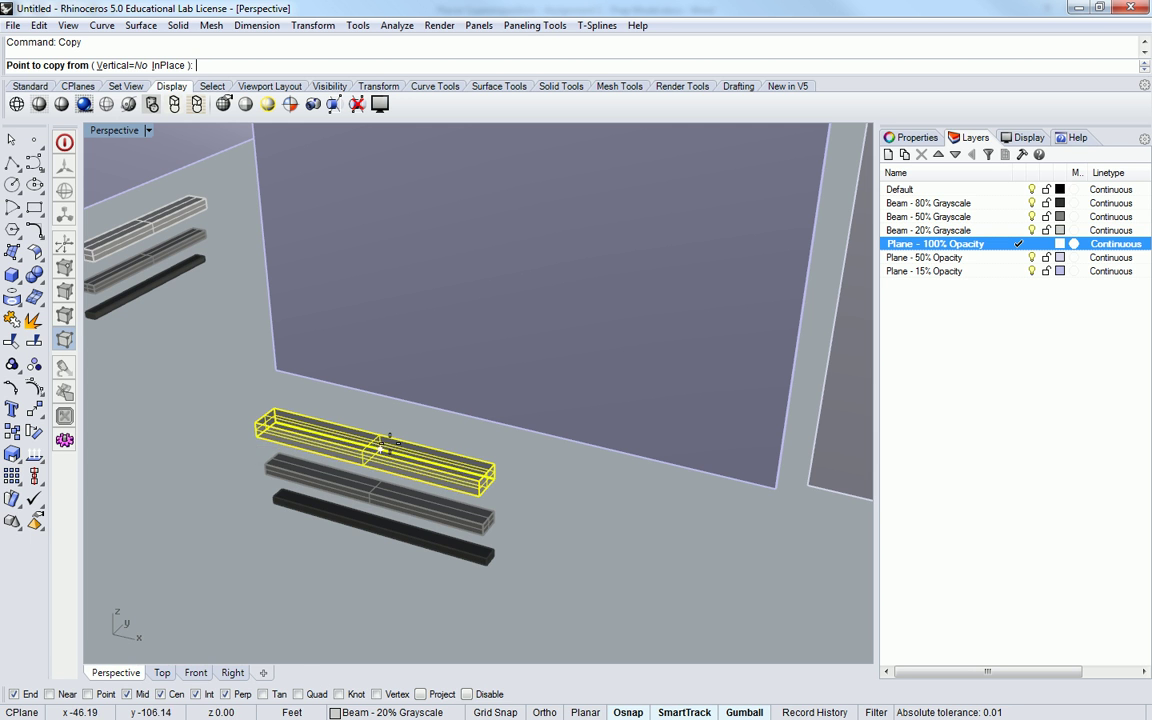
right_click_drag(250, 425, 323, 320)
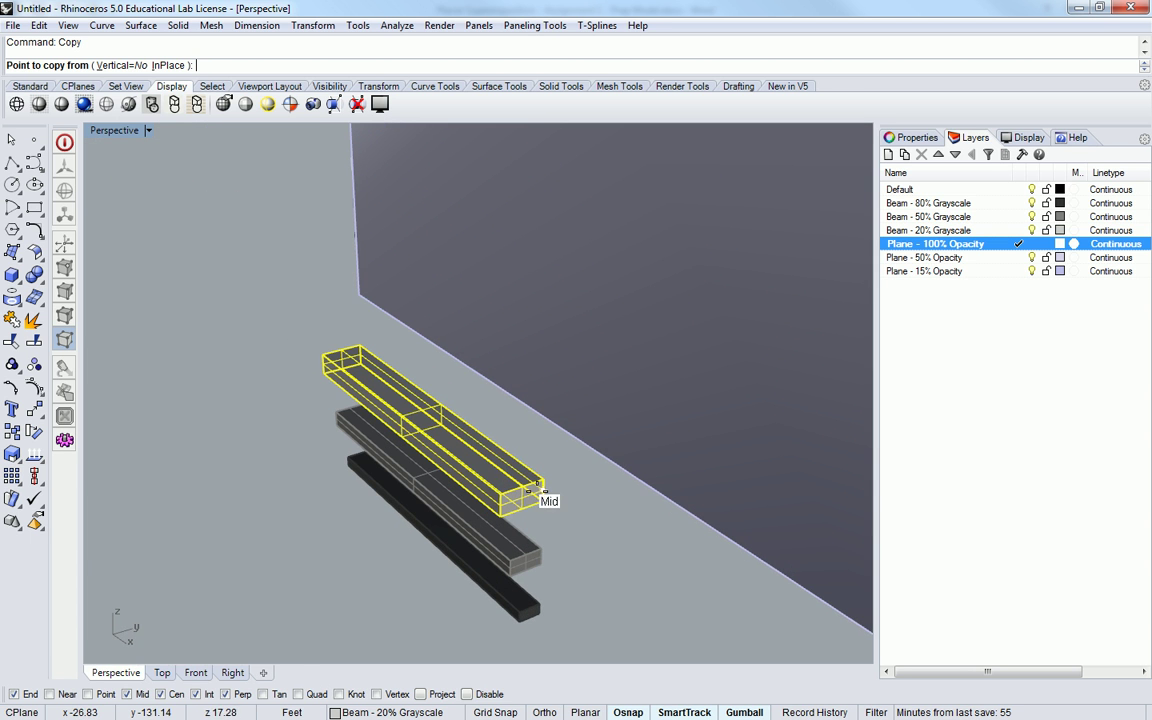
right_click_drag(559, 385, 383, 476)
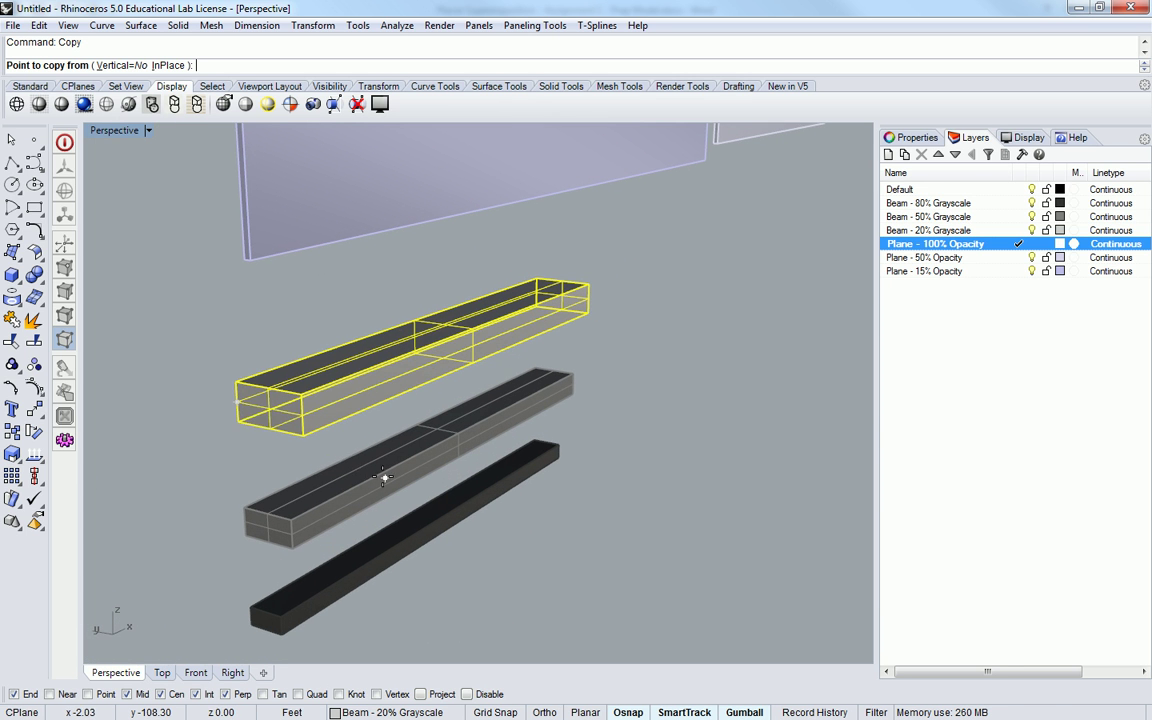
left_click(222, 399)
- Place the beam copy at the midpoint of the origin plane's edge and finish copying
scroll(228, 400, "down", 5)
right_click_drag(228, 400, 513, 283)
scroll(500, 300, "up", 6)
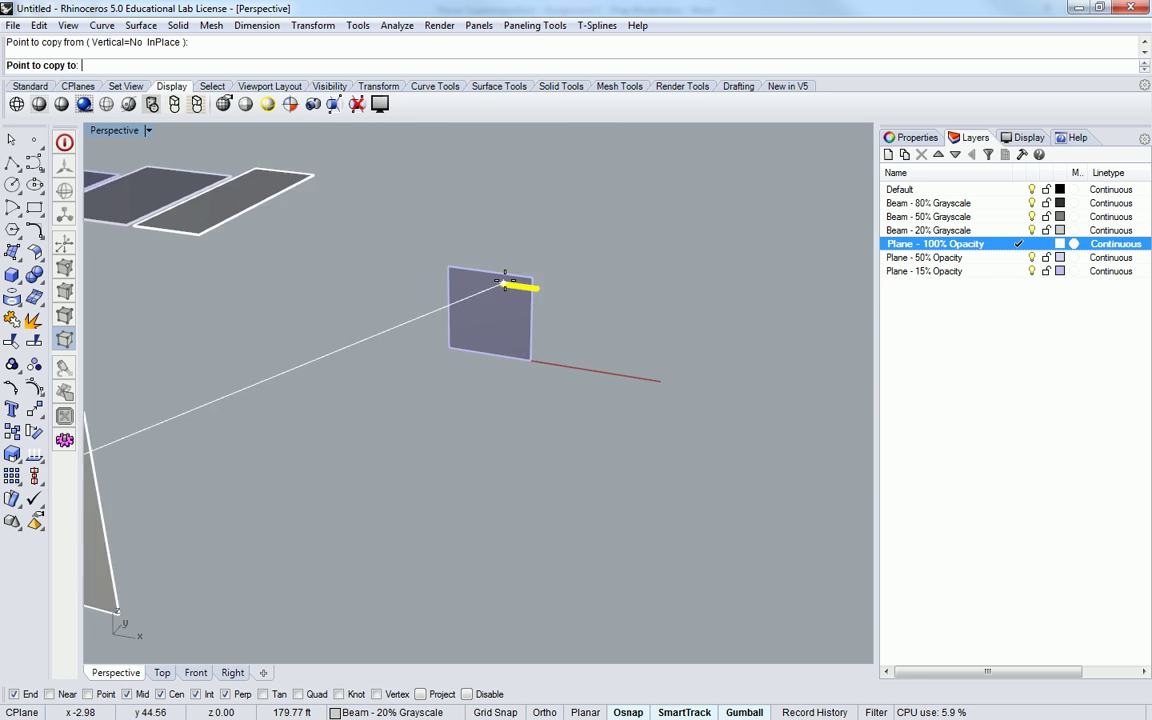
scroll(410, 320, "up", 1)
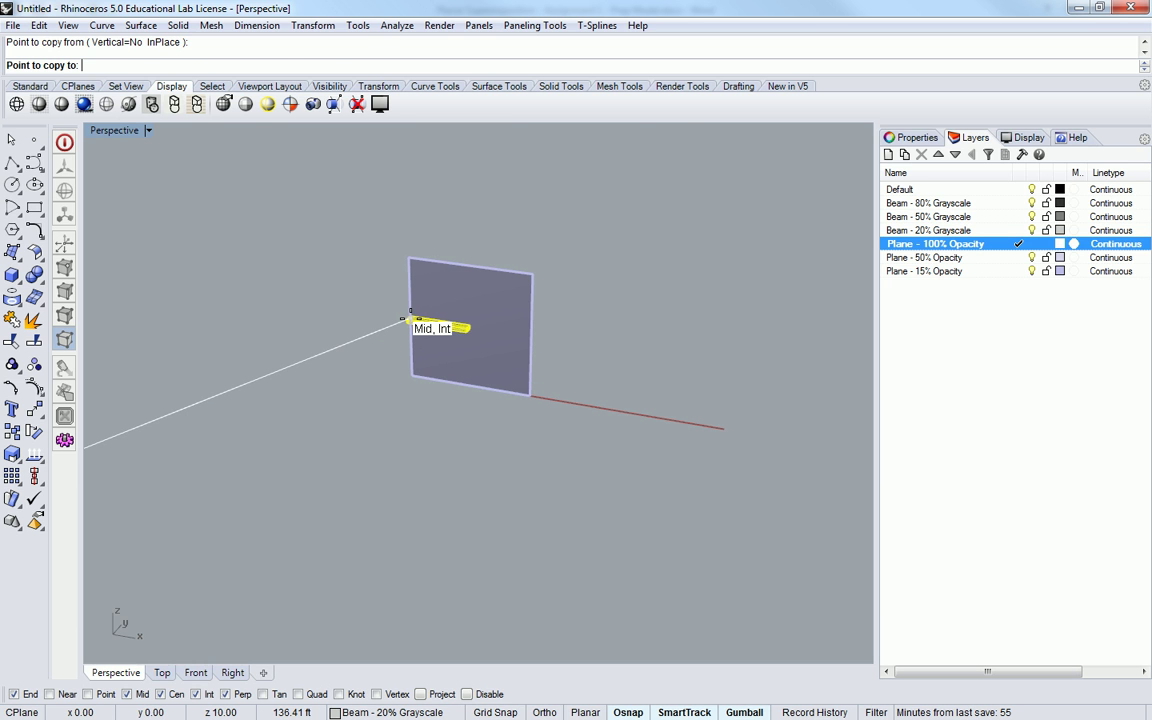
left_click(407, 319)
key("Return")
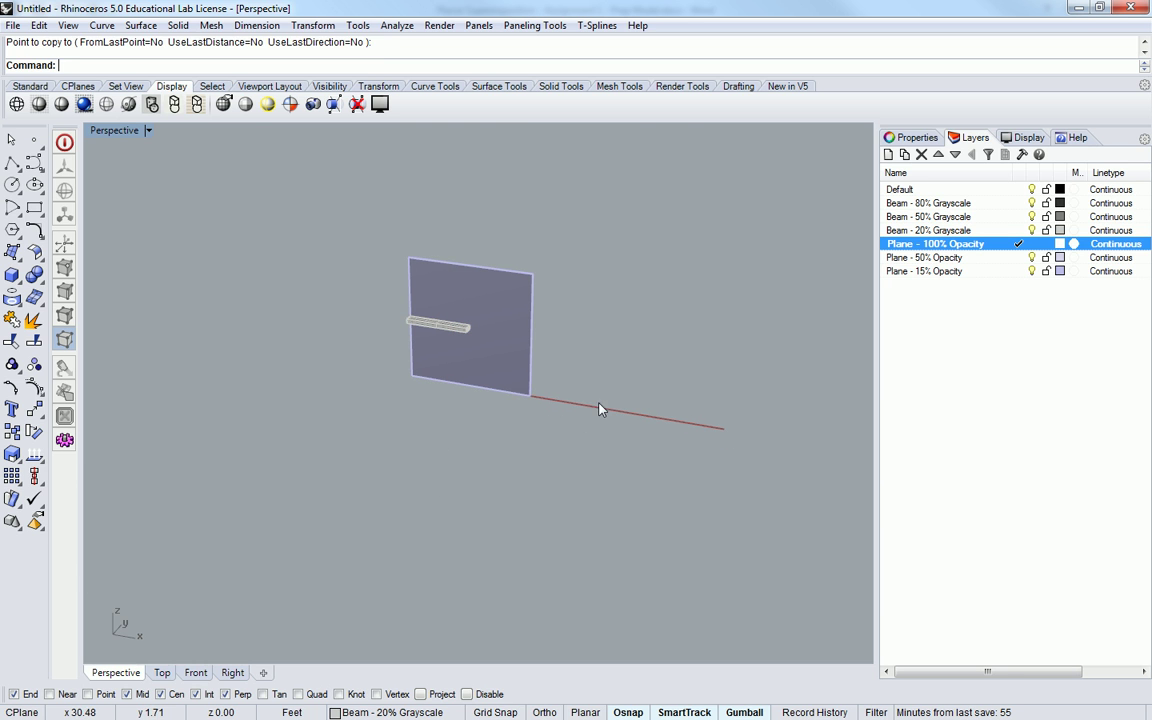
right_click_drag(450, 344, 597, 337)
scroll(455, 363, "down", 8)
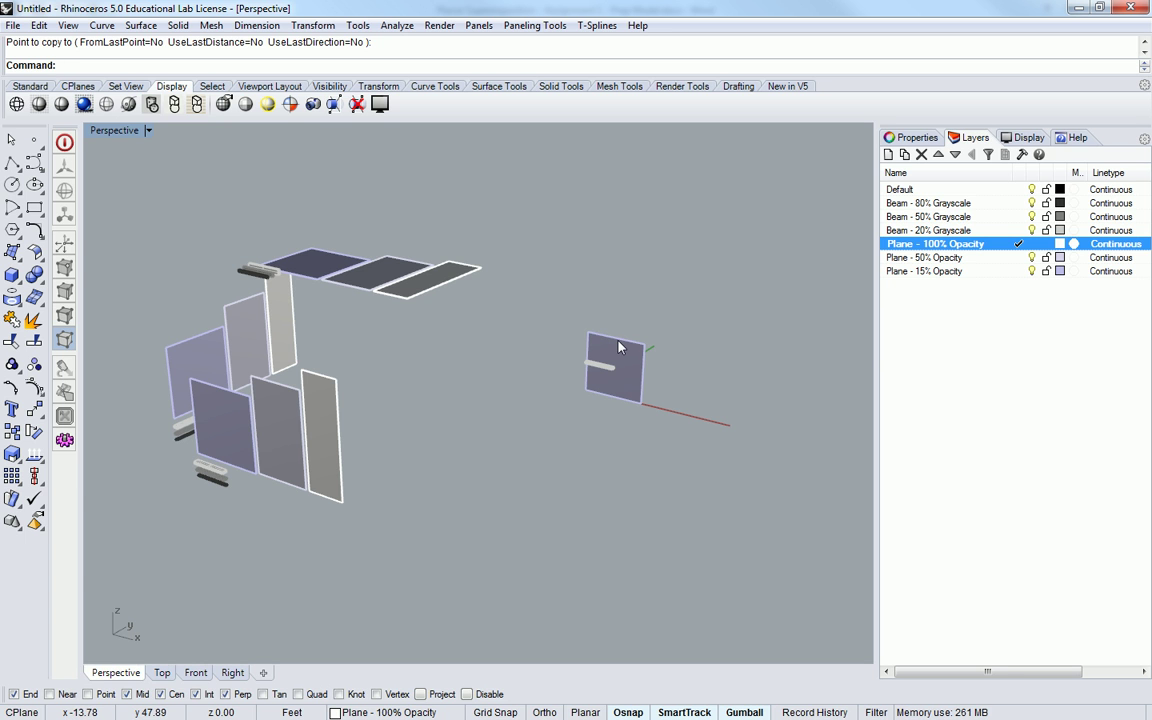
scroll(600, 340, "up", 5)
scroll(603, 378, "up", 3)
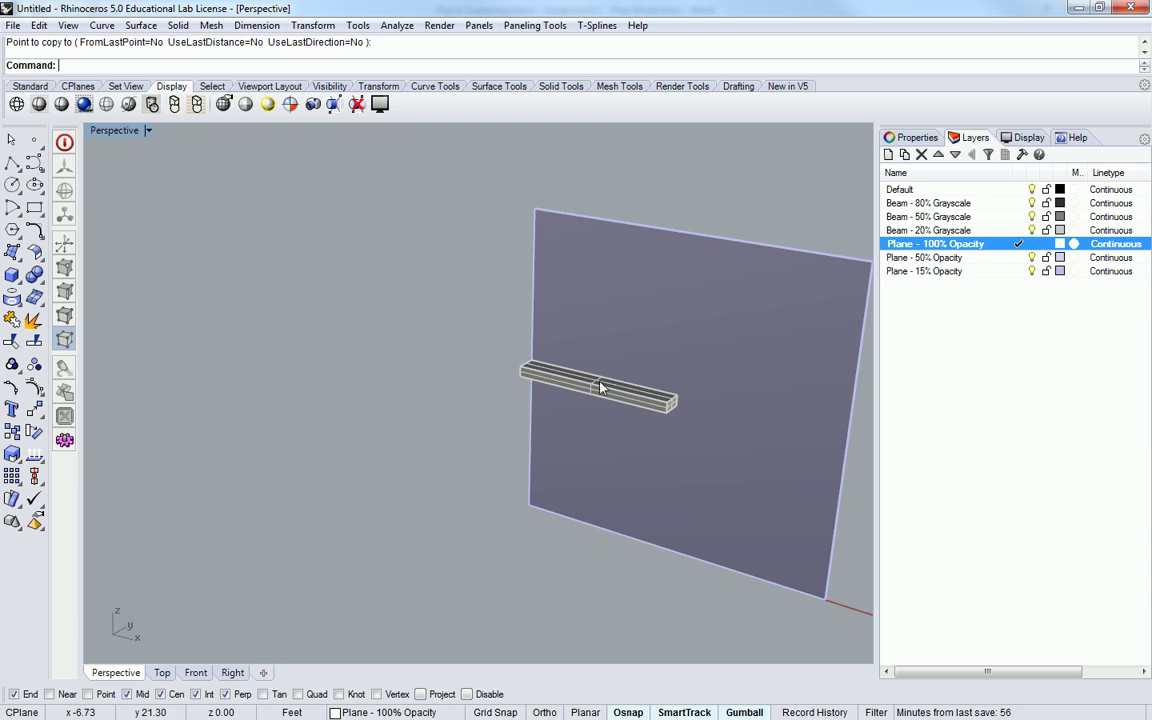
left_click(600, 386)
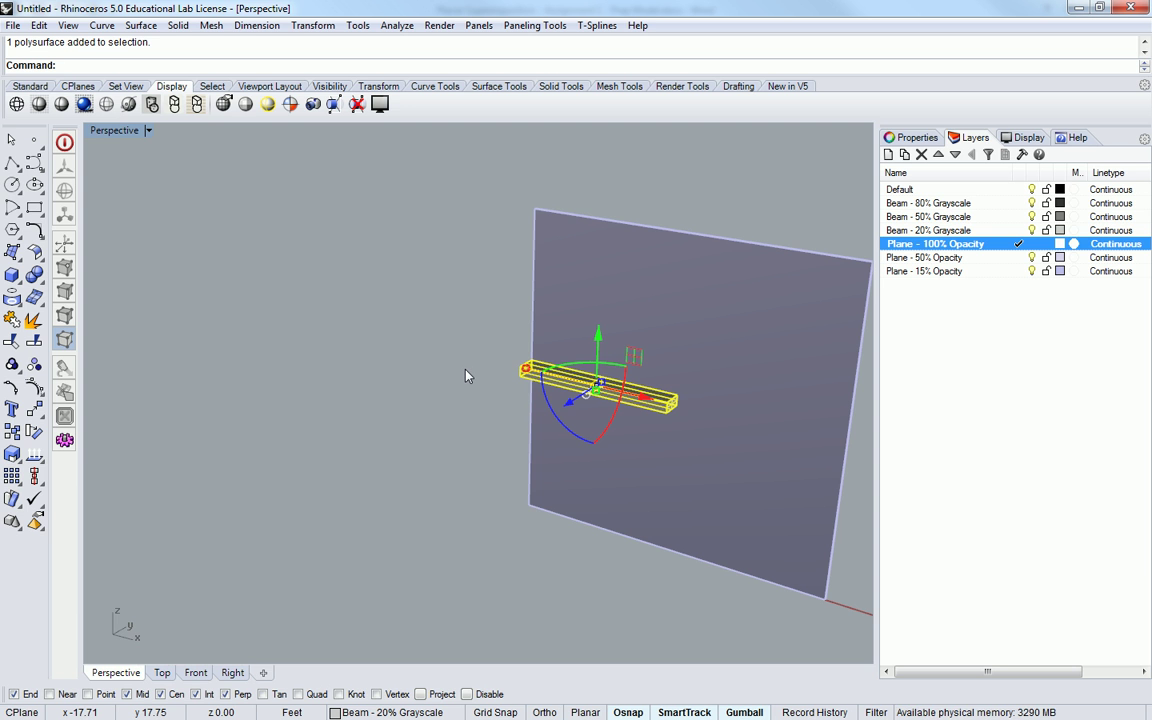
type("zs")
key("Return")
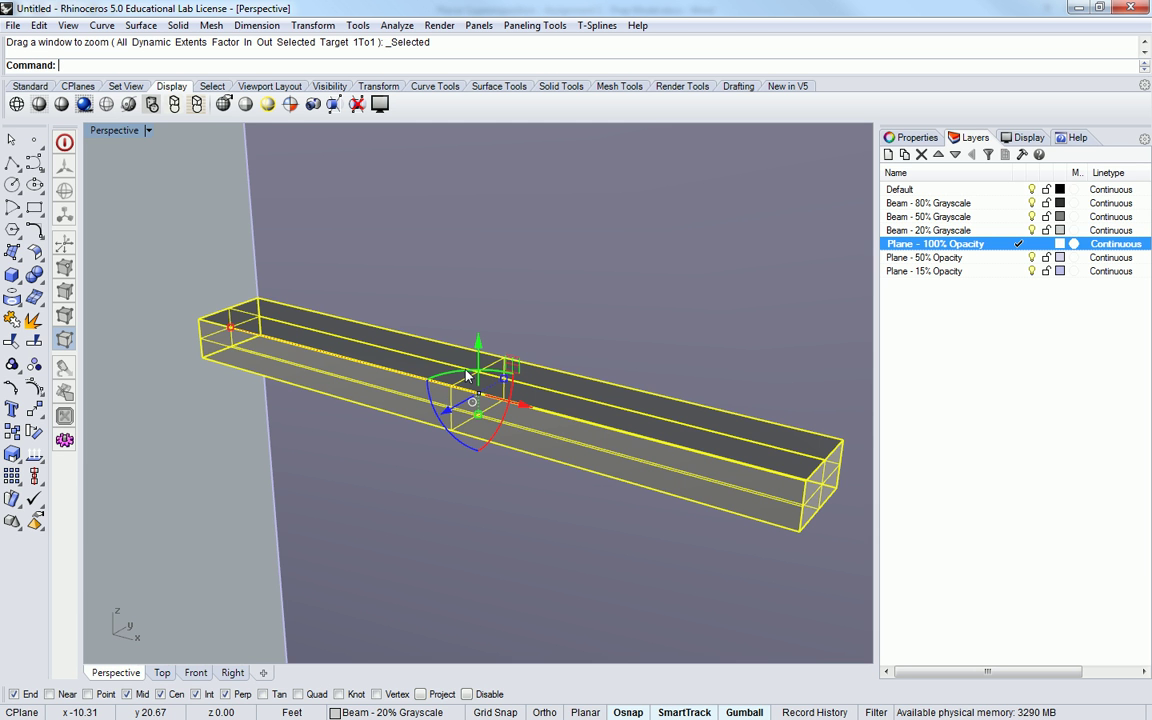
right_click_drag(467, 375, 563, 470)
scroll(500, 400, "down", 10)
scroll(442, 434, "up", 3)
scroll(239, 311, "up", 5)
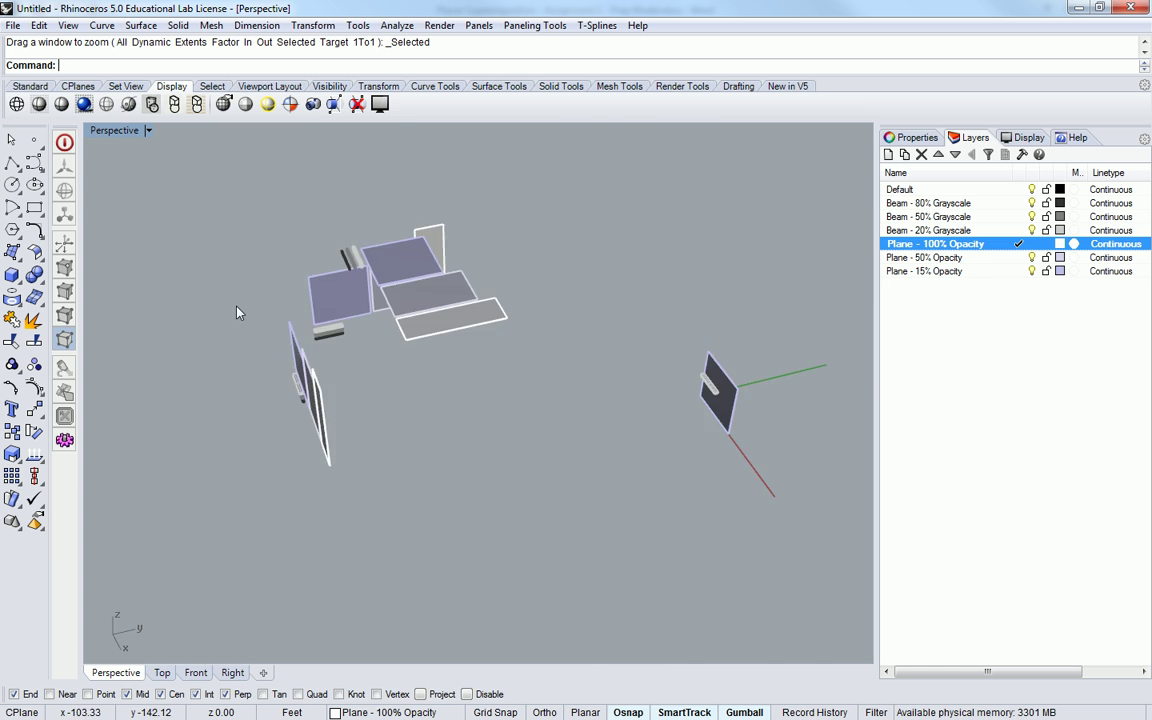
right_click_drag(365, 357, 373, 455)
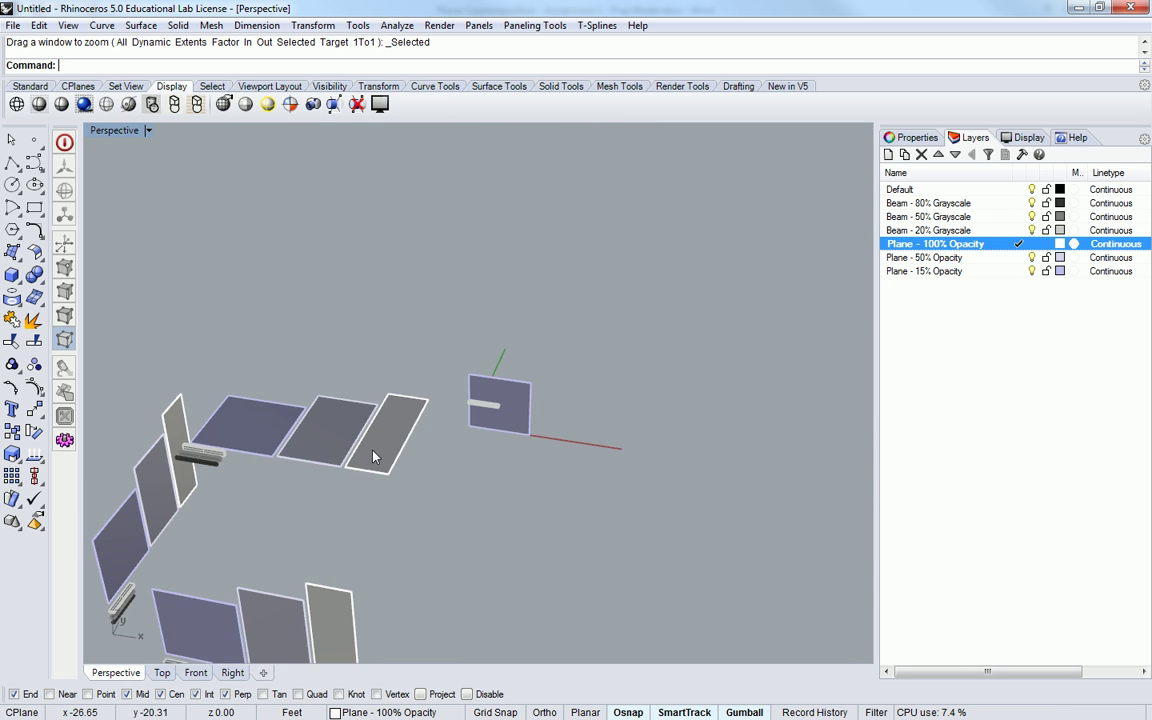
scroll(400, 440, "up", 3)
scroll(420, 425, "down", 5)
right_click_drag(496, 450, 468, 442)
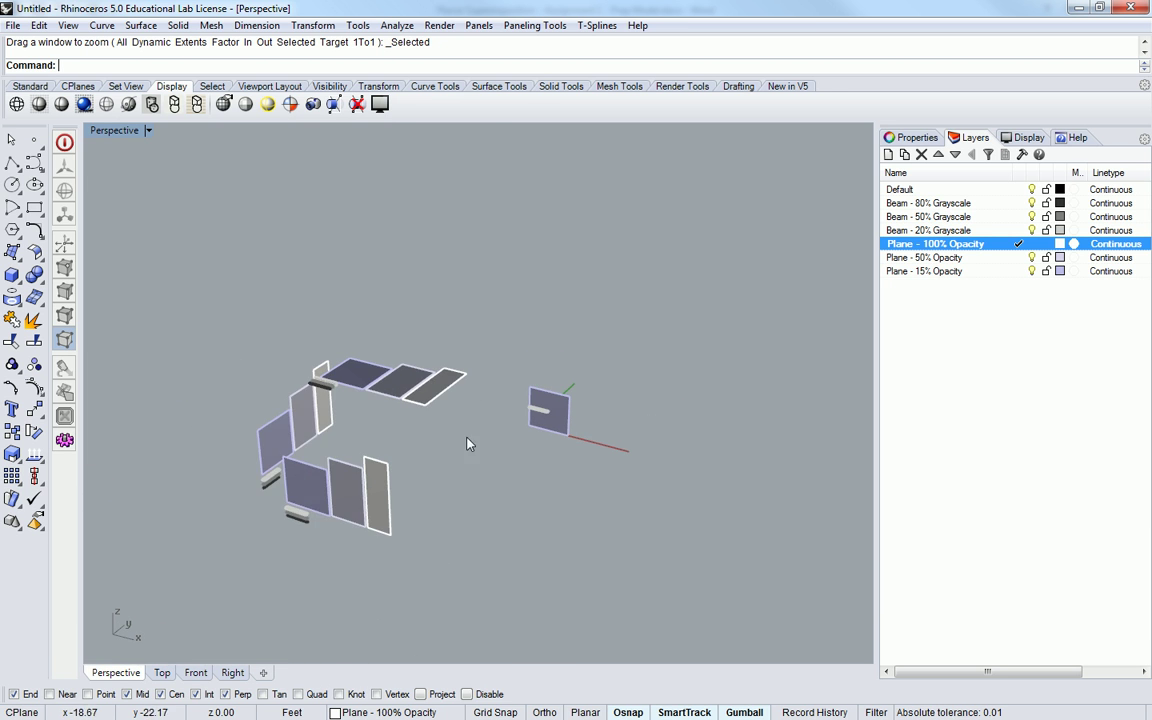
scroll(468, 442, "up", 3)
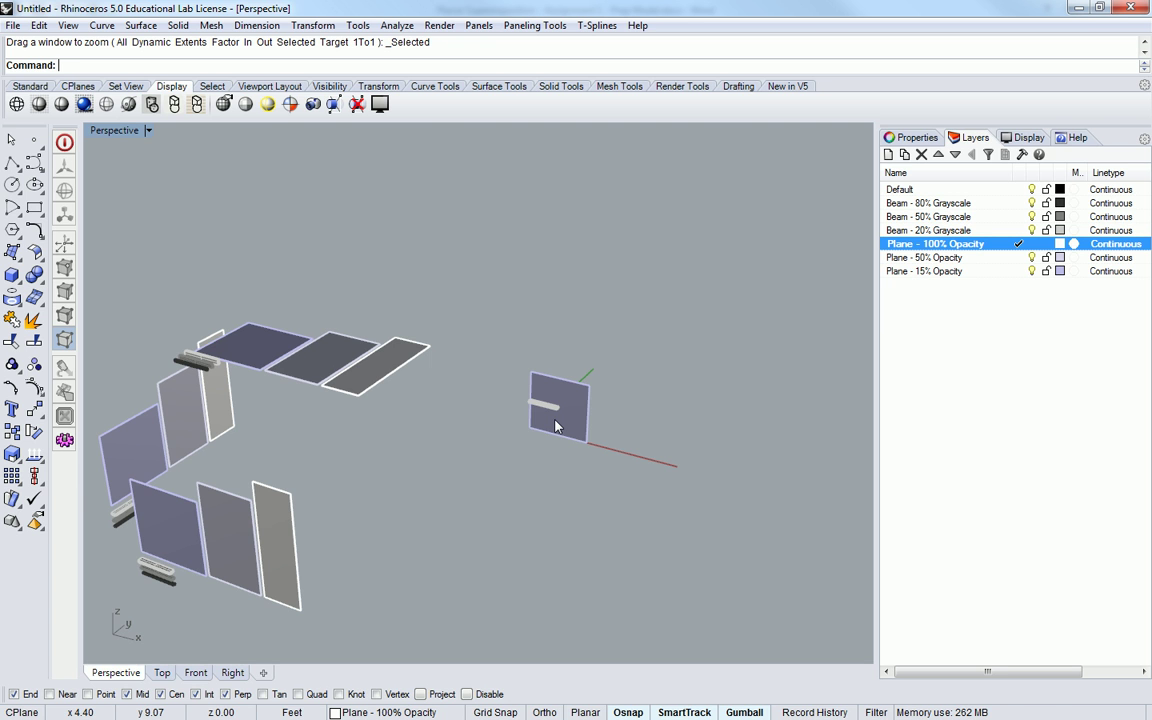
right_click_drag(541, 399, 612, 358, "shift")
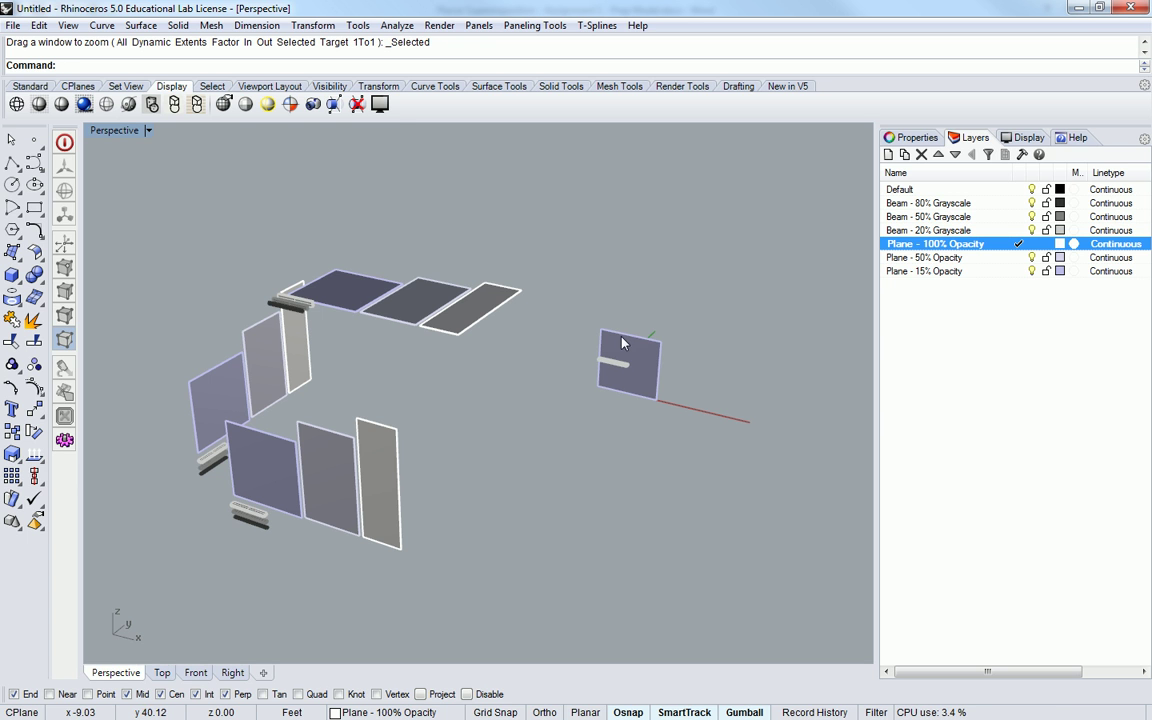
mouse_move(645, 386)
right_mouse_down()
mouse_move(612, 386)
mouse_move(648, 378)
right_mouse_up()
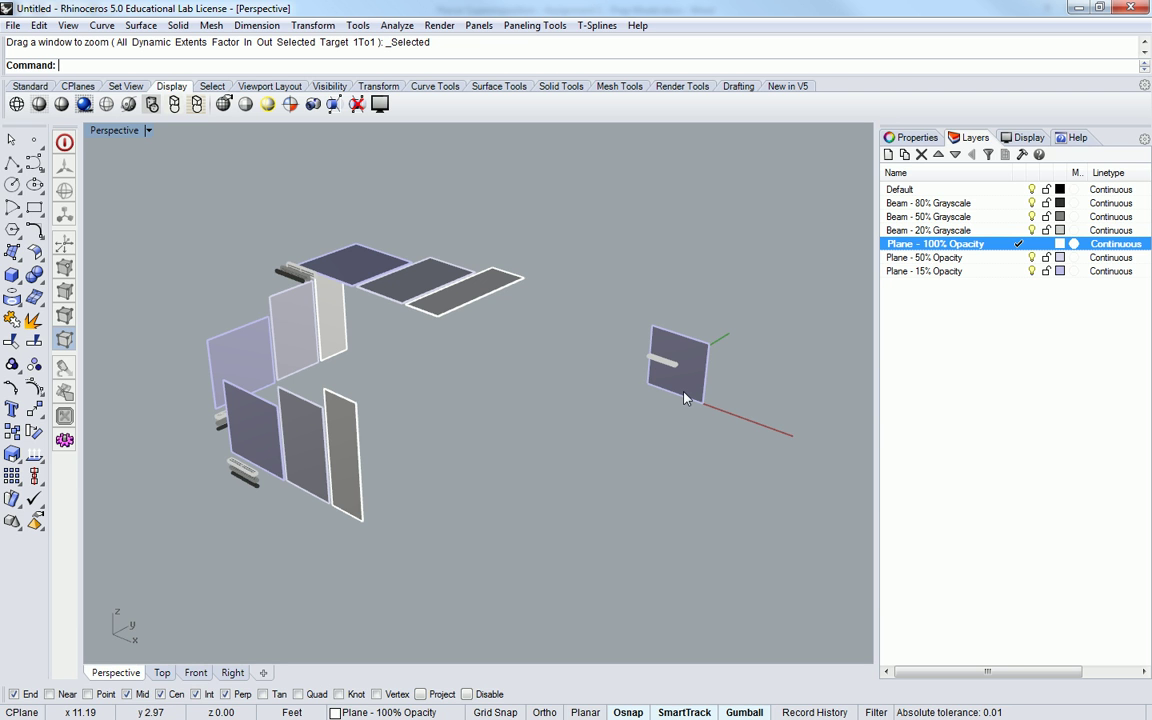